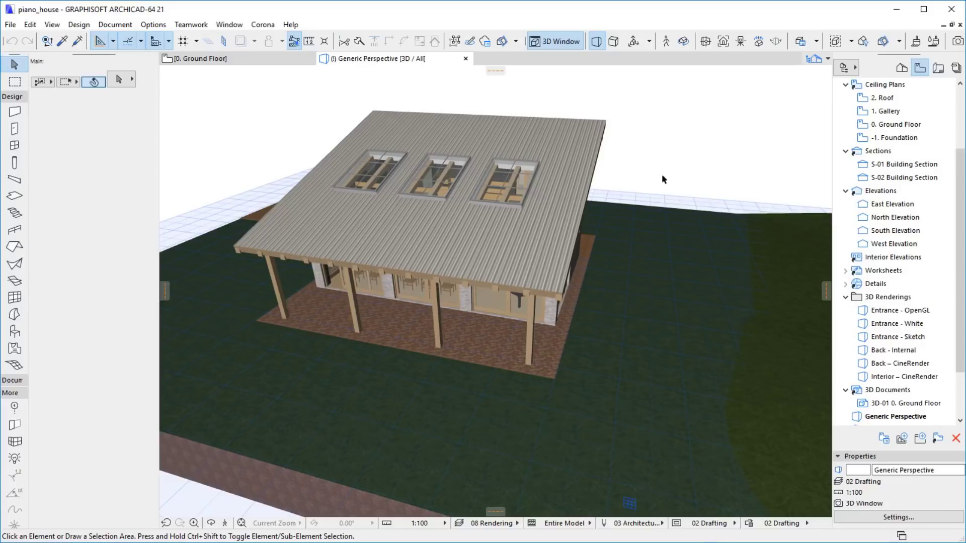
# - Open the Corona render settings and float the palette over the 3D view
pyautogui.click(252, 26)
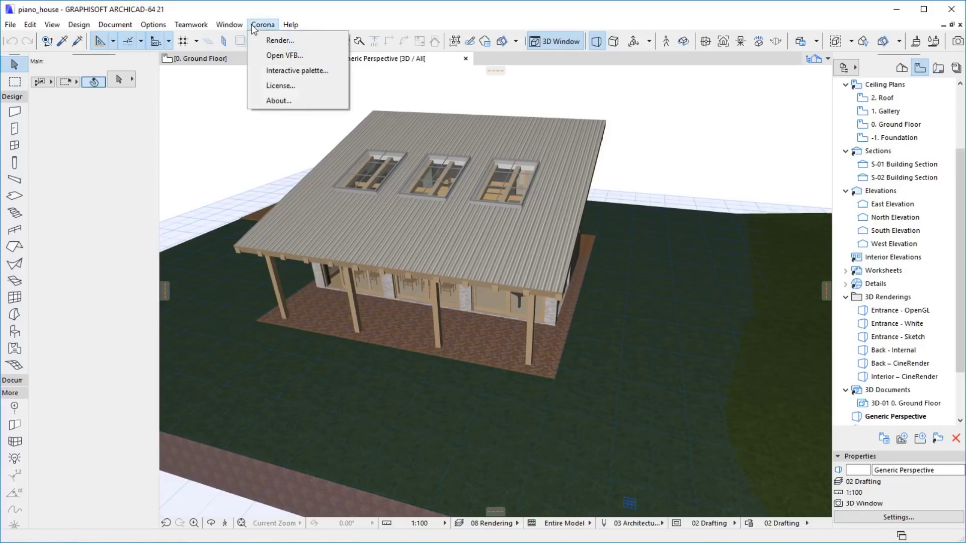
pyautogui.click(270, 39)
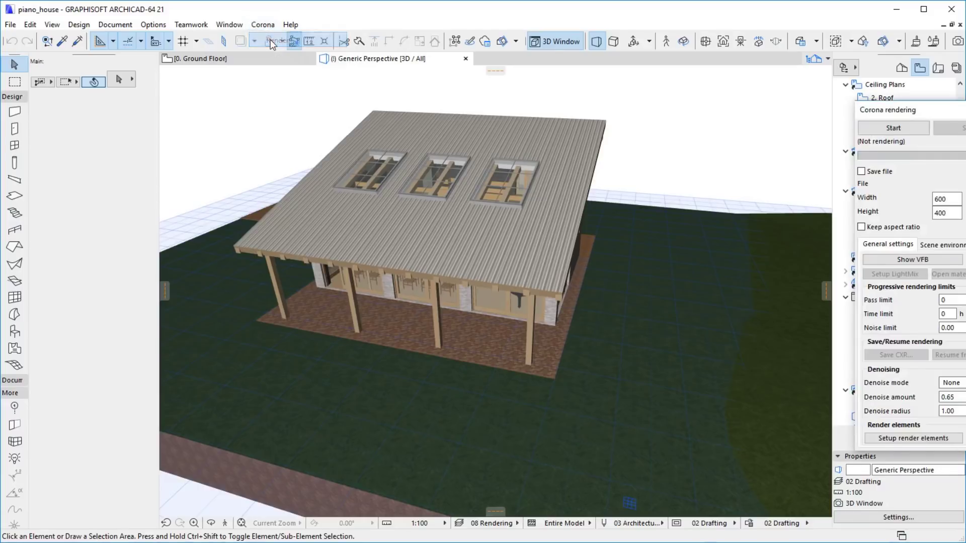
pyautogui.moveTo(887, 115); pyautogui.dragTo(665, 103)
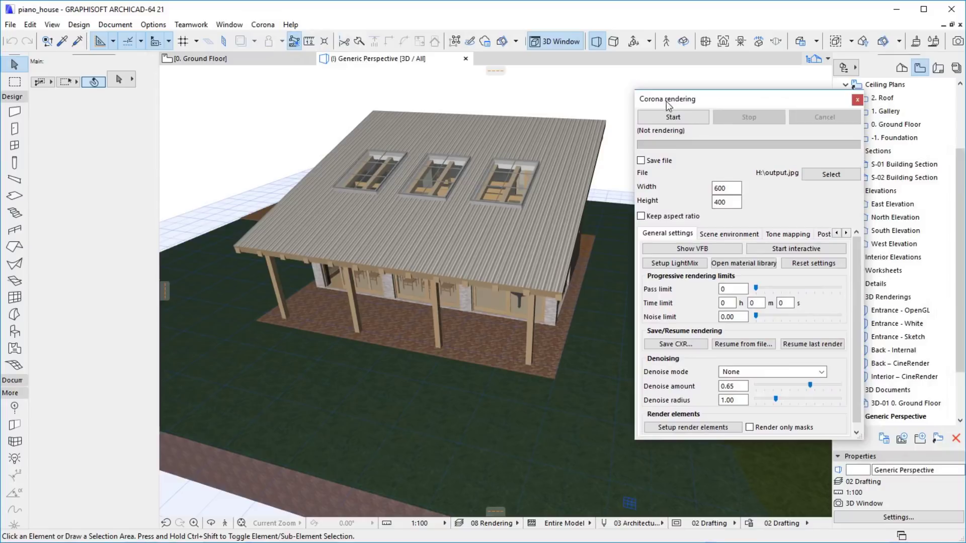
# - Render the perspective at 600×400, move the frame buffer aside, and stop after 15 passes
pyautogui.click(679, 119)
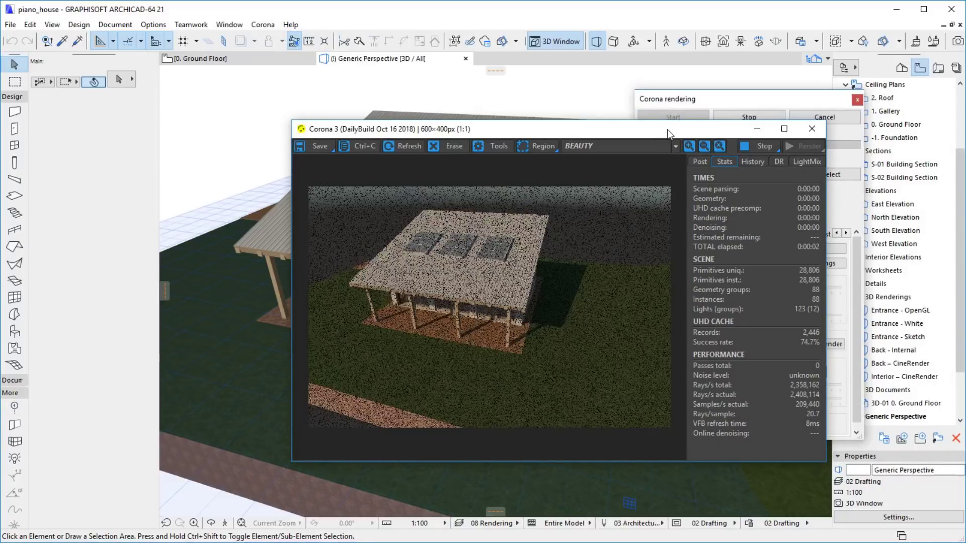
pyautogui.moveTo(667, 129); pyautogui.dragTo(457, 114)
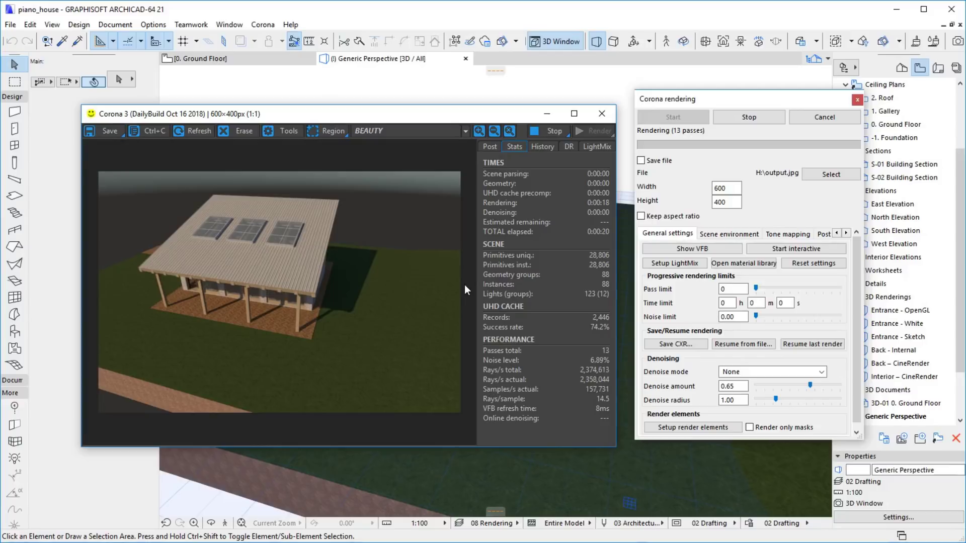
pyautogui.click(548, 130)
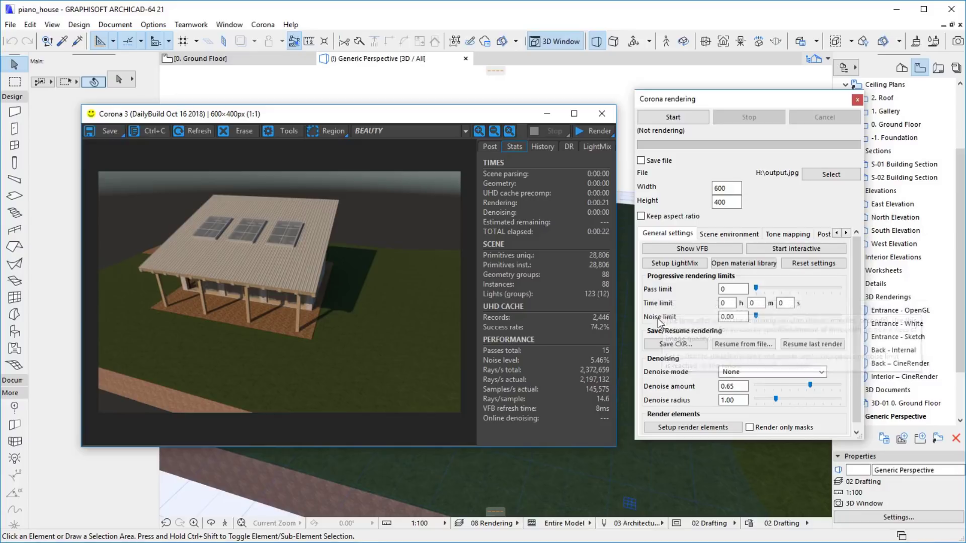
# - Set a 10-second time limit and Full denoising, then re-render the house
pyautogui.moveTo(668, 322)
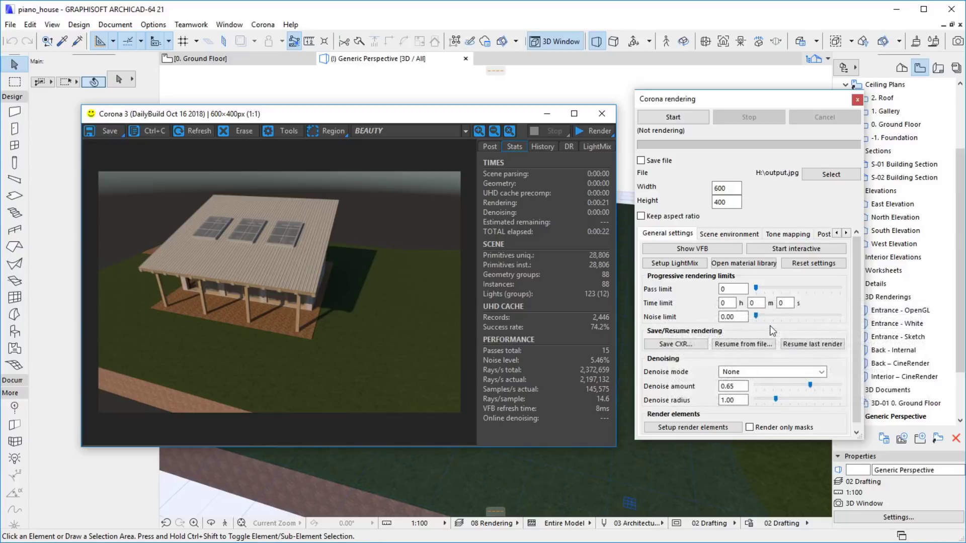
pyautogui.doubleClick(785, 302)
pyautogui.write('10')
pyautogui.click(730, 302)
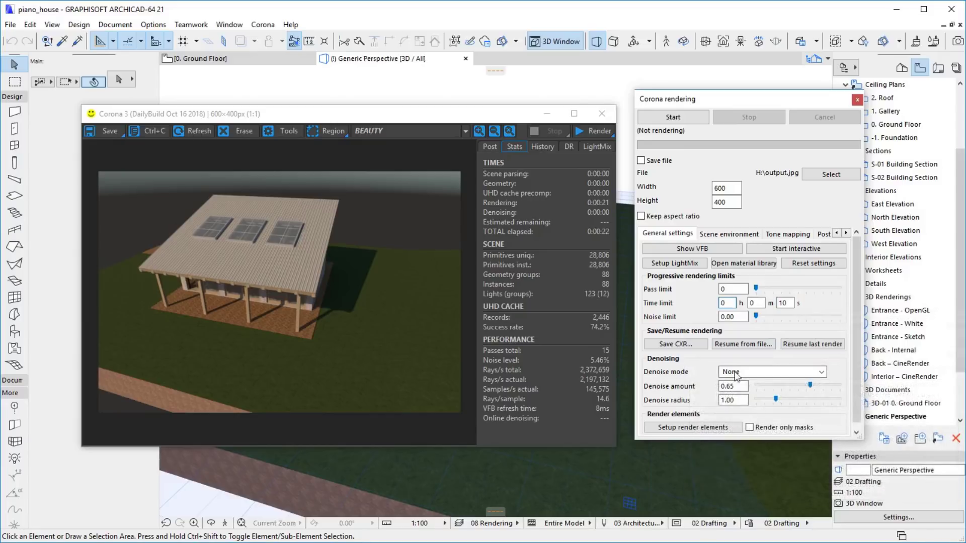
pyautogui.click(748, 372)
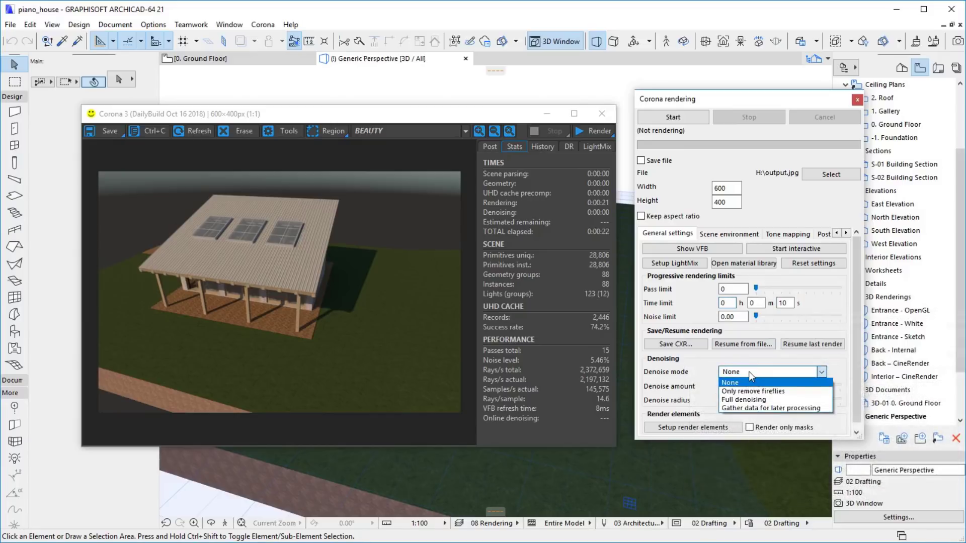
pyautogui.click(758, 400)
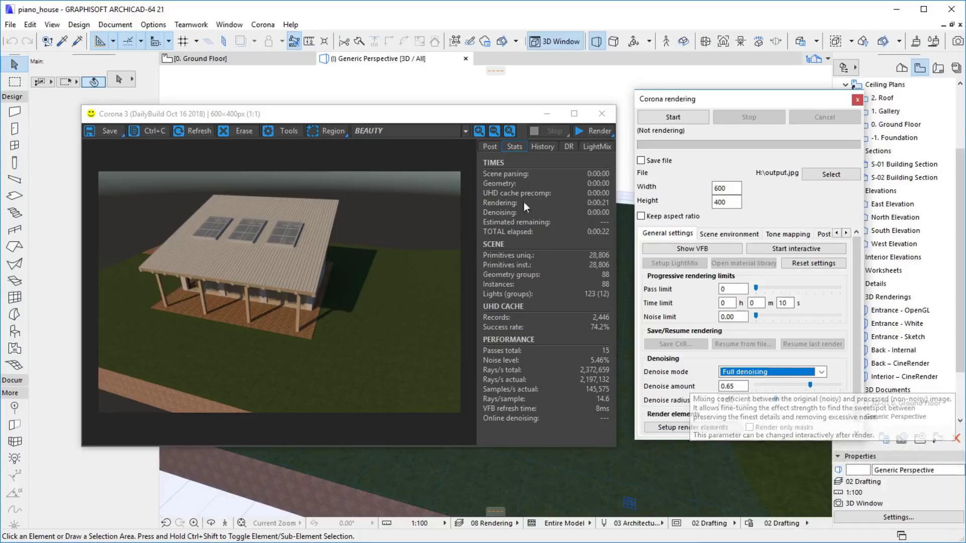
pyautogui.click(476, 119)
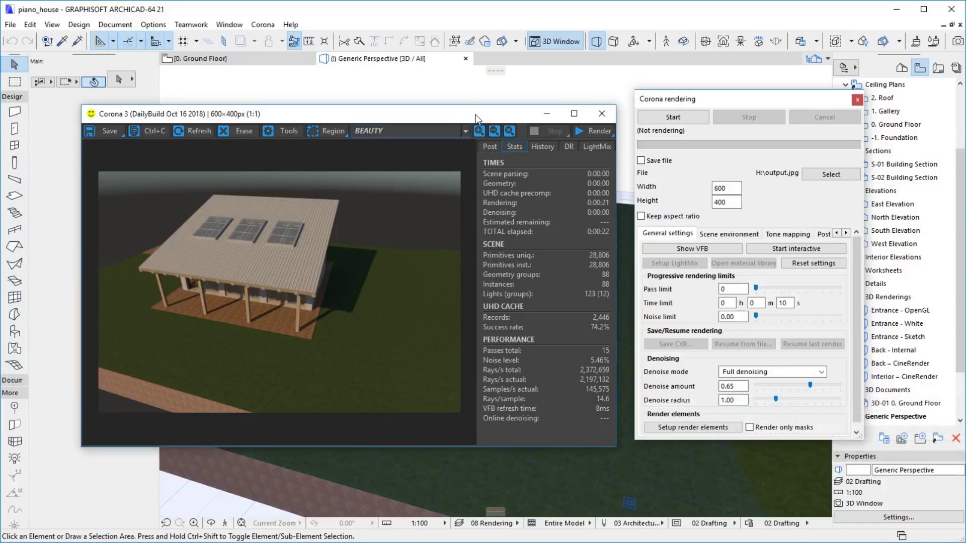
pyautogui.click(584, 132)
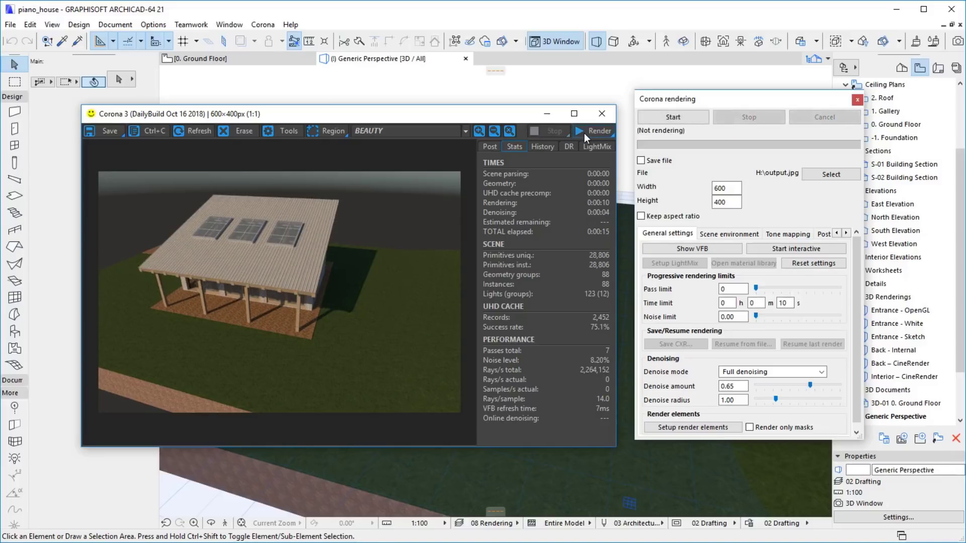
# - Set the frame buffer's tone mapping exposure to 0.112 EV in the Post tab
pyautogui.click(490, 147)
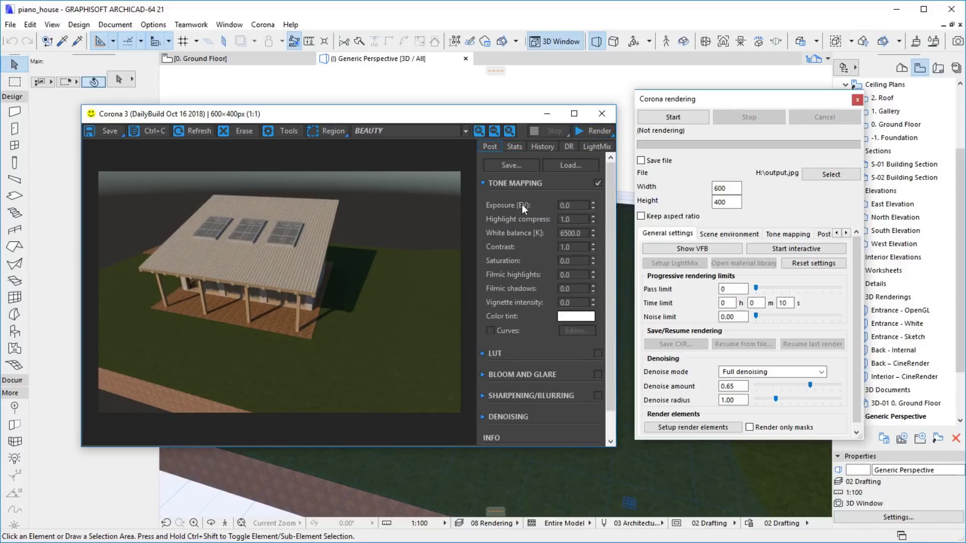
pyautogui.moveTo(592, 208); pyautogui.dragTo(590, 218)
pyautogui.moveTo(596, 274); pyautogui.dragTo(603, 330)
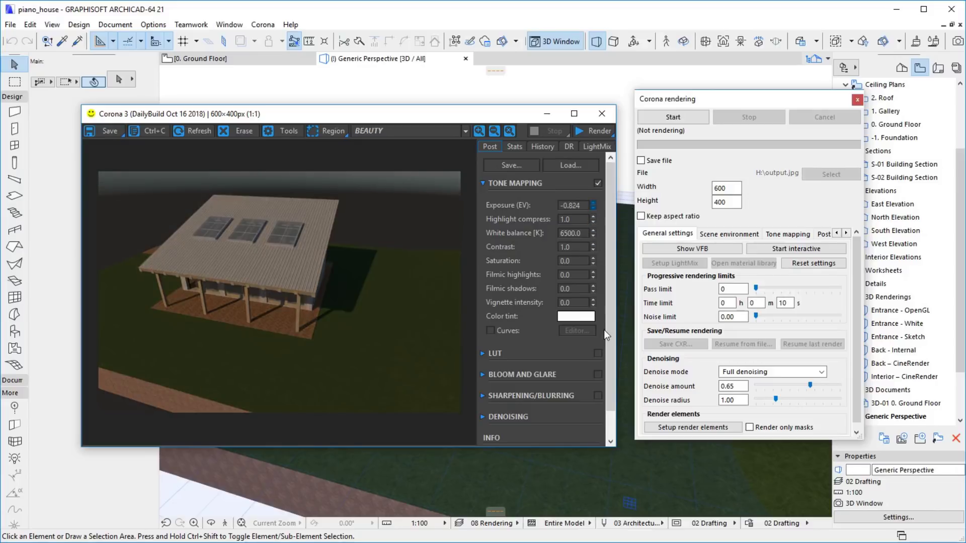
pyautogui.moveTo(593, 197); pyautogui.dragTo(592, 188)
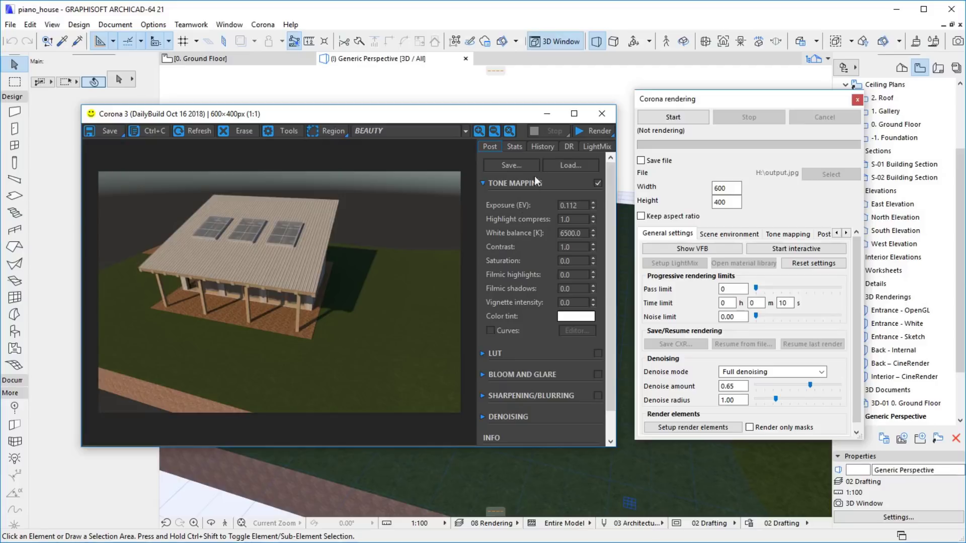
pyautogui.click(594, 130)
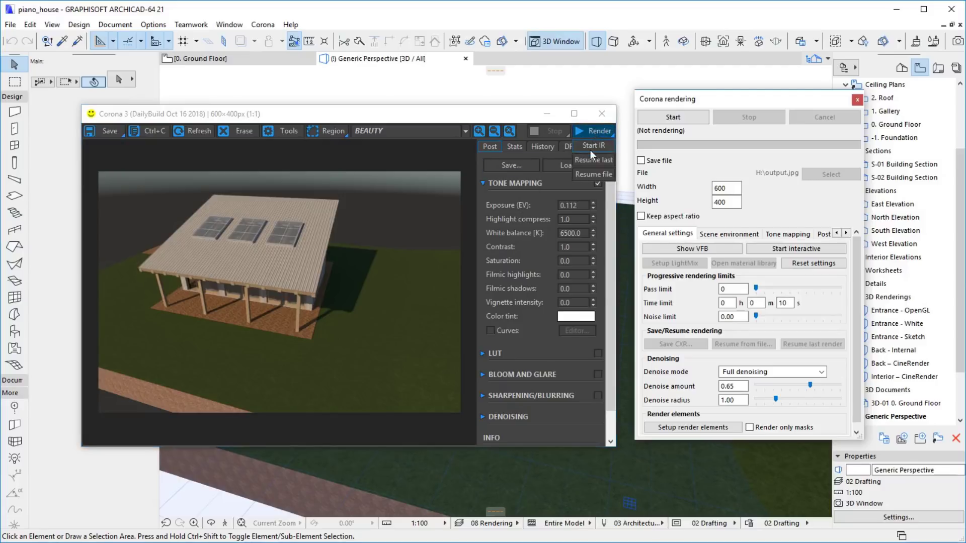
# - Start interactive rendering and move the frame buffer up and to the right
pyautogui.click(590, 149)
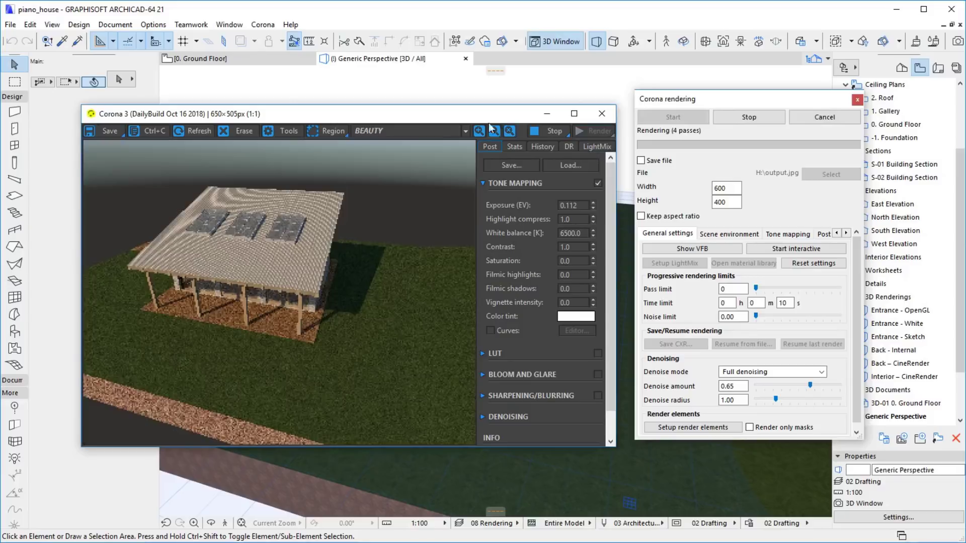
pyautogui.moveTo(457, 119); pyautogui.dragTo(762, 83)
pyautogui.moveTo(658, 77); pyautogui.dragTo(795, 50)
# - Orbit the model to show the house's side wall, then move the frame buffer back
pyautogui.keyDown('shift'); pyautogui.moveTo(325, 394); pyautogui.dragTo(389, 377, button='middle'); pyautogui.keyUp('shift')
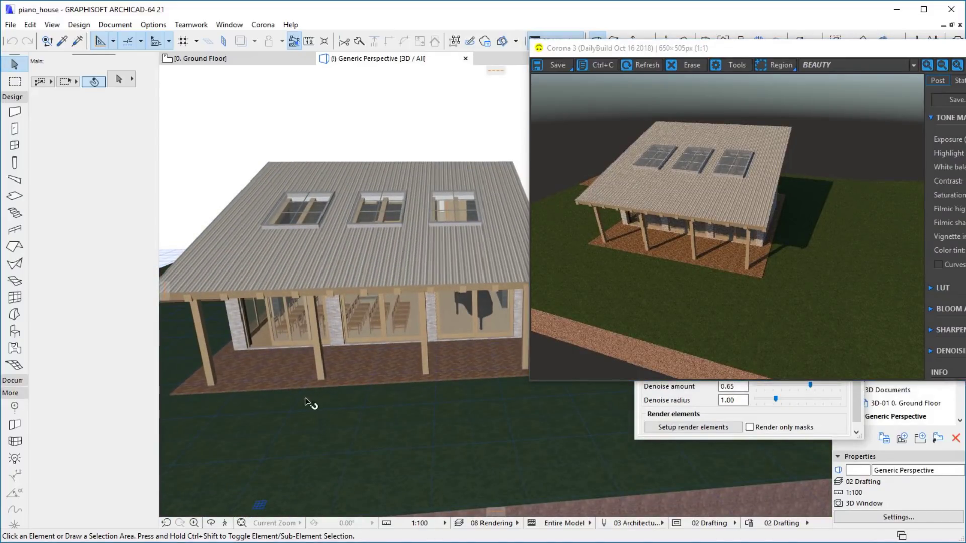
pyautogui.keyDown('shift'); pyautogui.moveTo(295, 405); pyautogui.dragTo(453, 376, button='middle'); pyautogui.keyUp('shift')
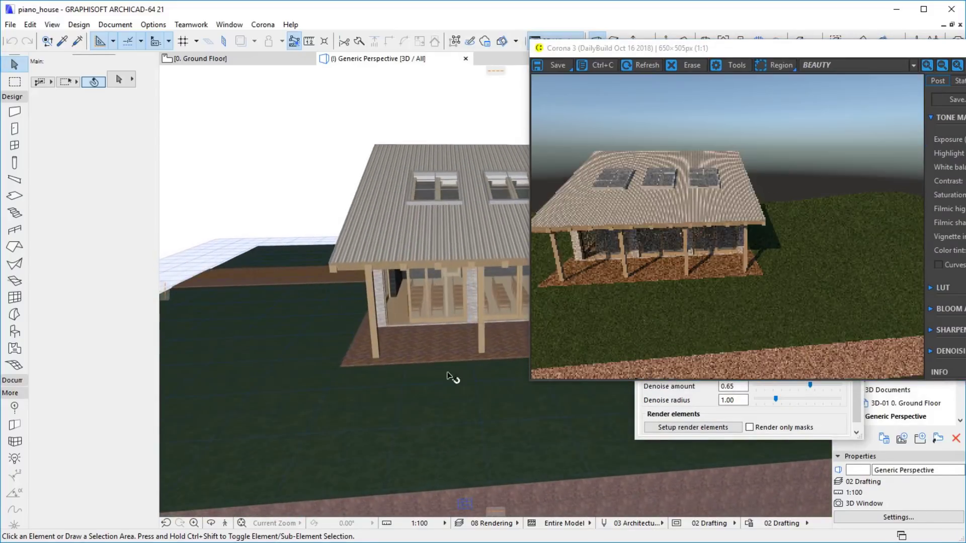
pyautogui.keyDown('shift'); pyautogui.moveTo(334, 388); pyautogui.dragTo(494, 375, button='middle'); pyautogui.keyUp('shift')
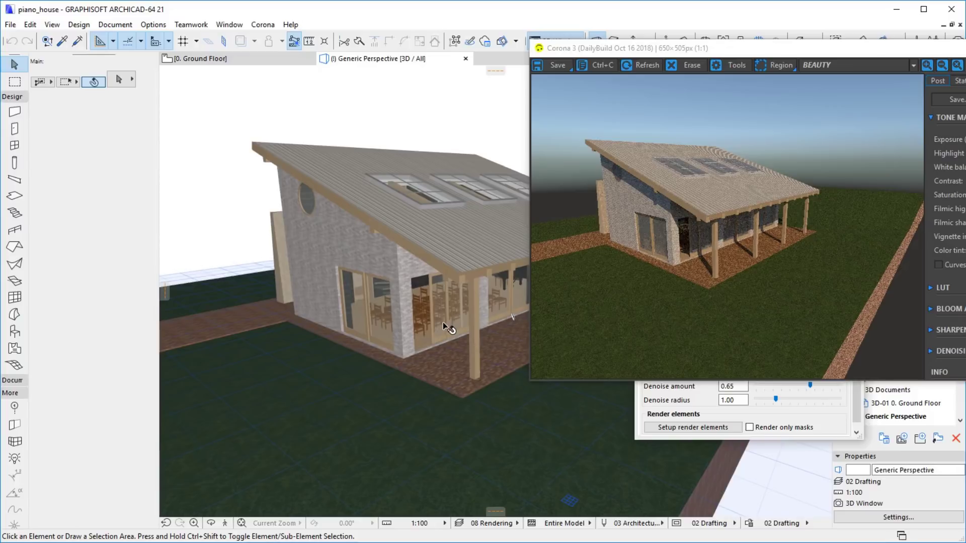
pyautogui.scroll(3, 674, 252)
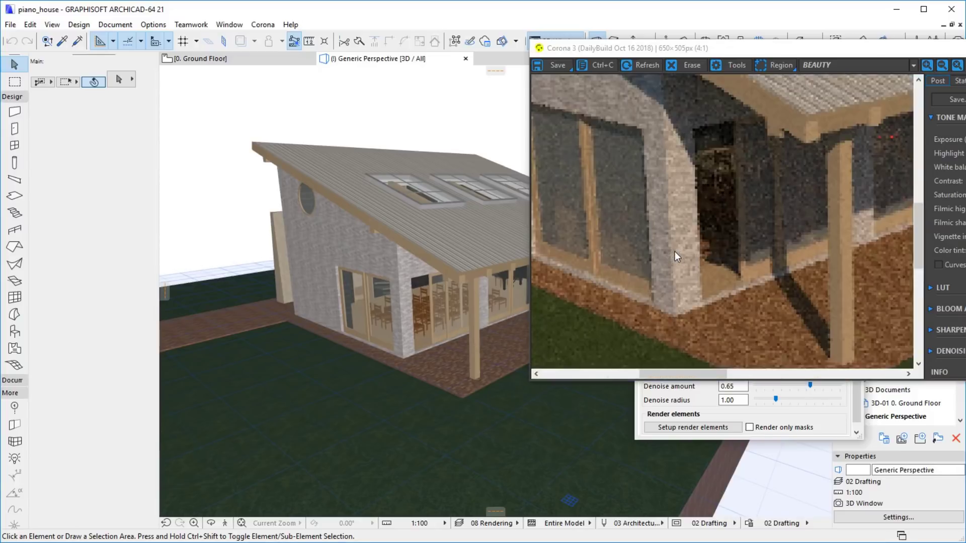
pyautogui.scroll(-1, 675, 251)
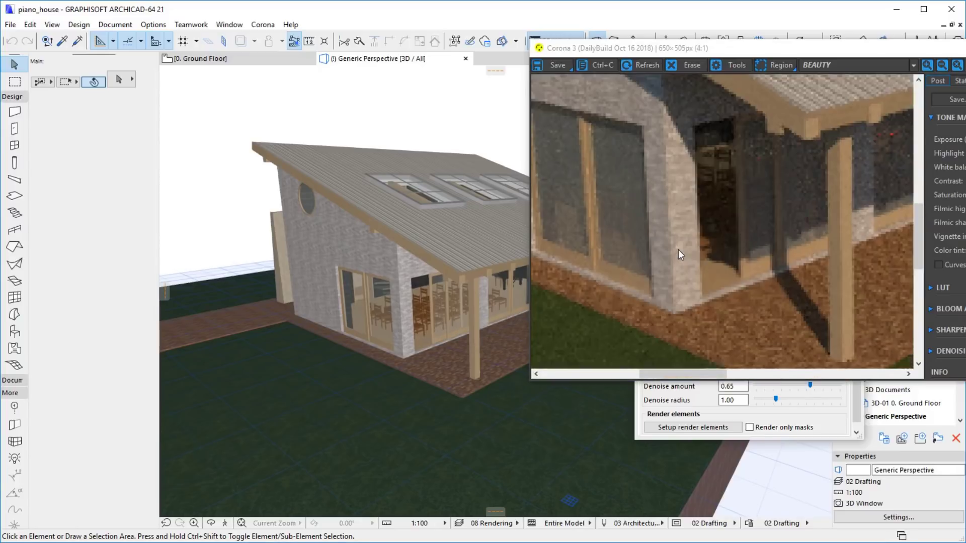
pyautogui.moveTo(686, 273); pyautogui.dragTo(695, 231)
pyautogui.scroll(-2, 695, 231)
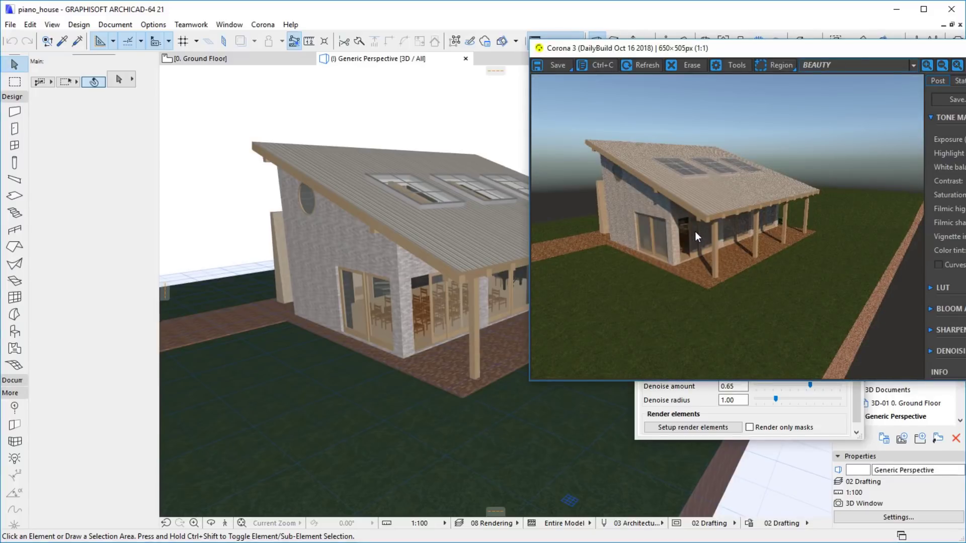
pyautogui.moveTo(684, 50); pyautogui.dragTo(228, 101)
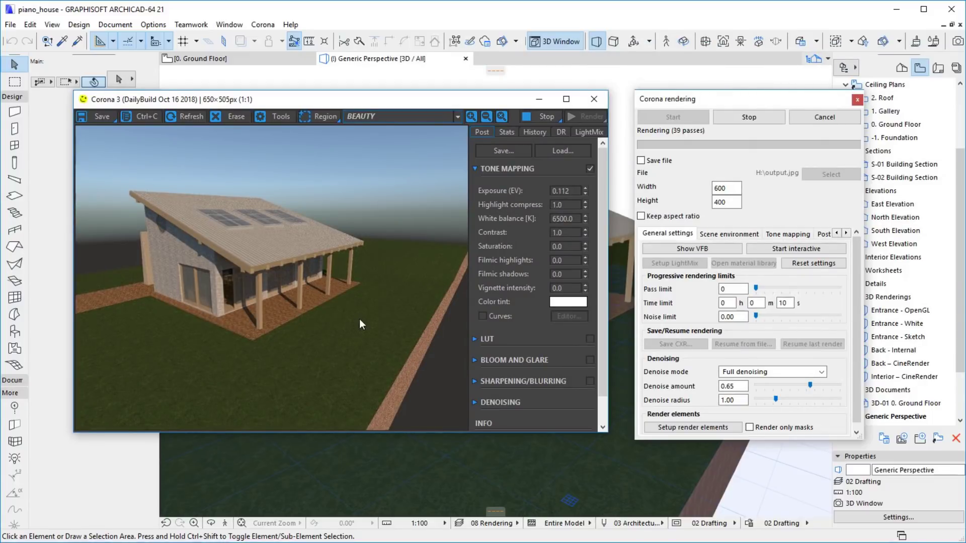
# - Turn off the sun and switch the scene environment sky to use a texture
pyautogui.click(714, 236)
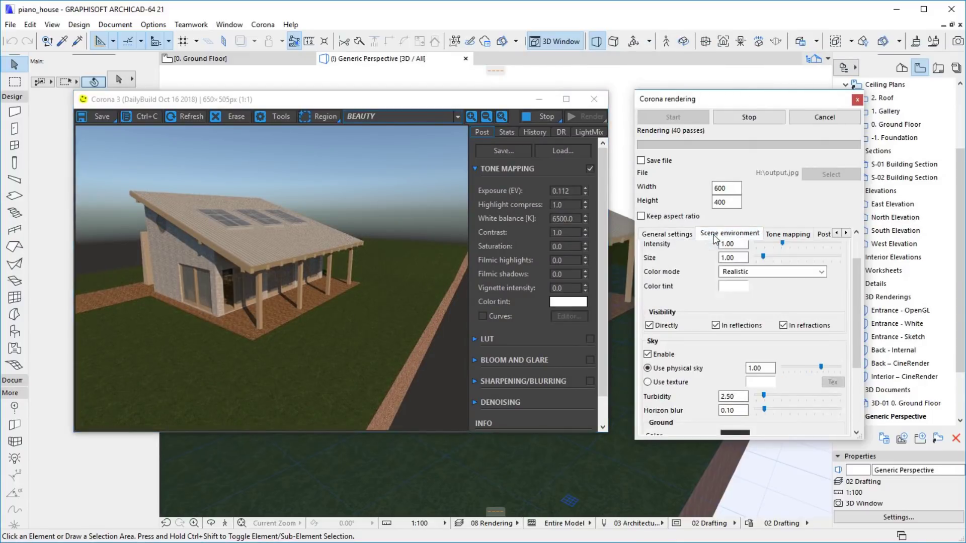
pyautogui.scroll(2, 685, 293)
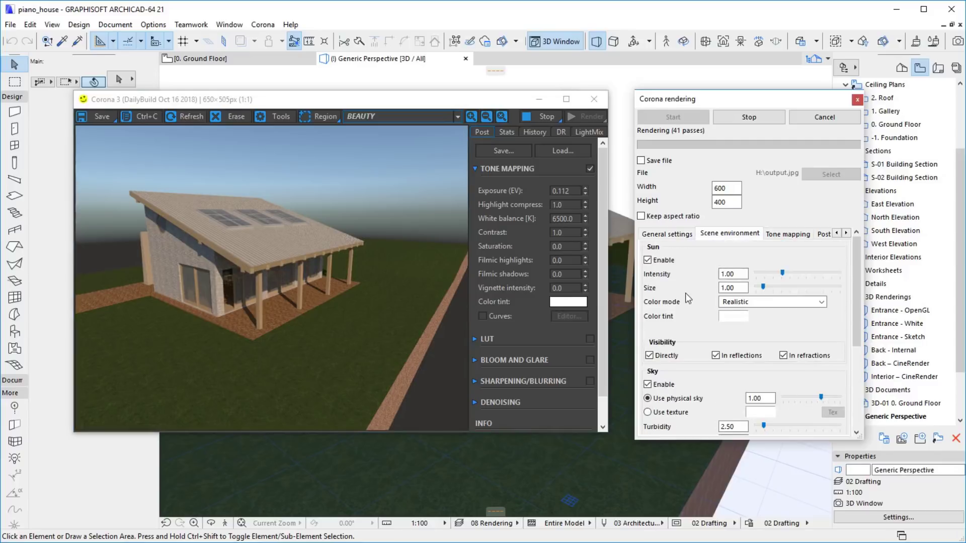
pyautogui.click(656, 260)
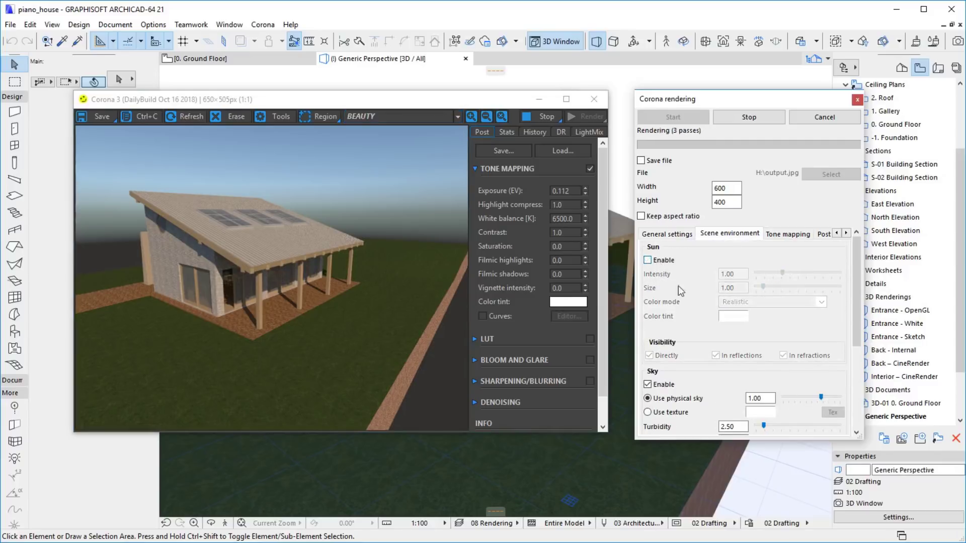
pyautogui.click(674, 412)
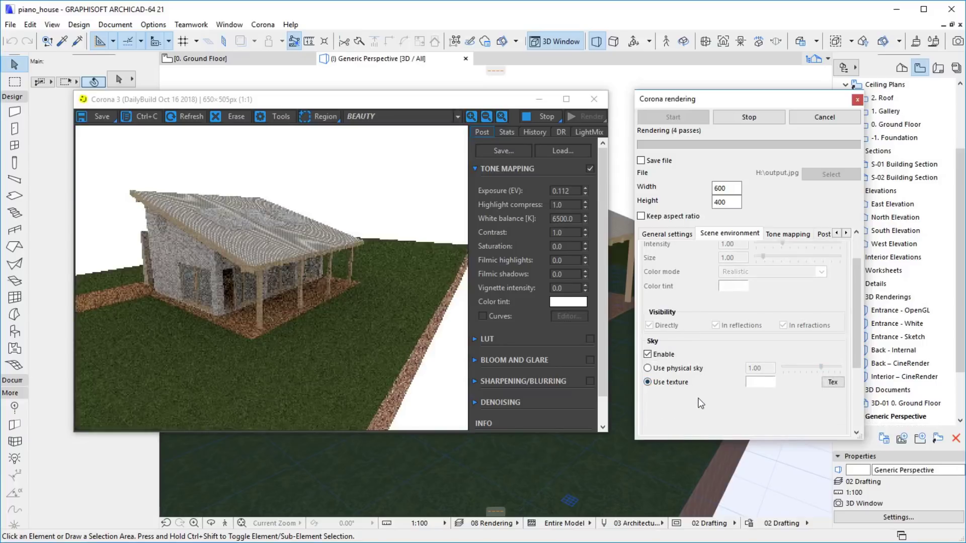
pyautogui.scroll(-2, 700, 402)
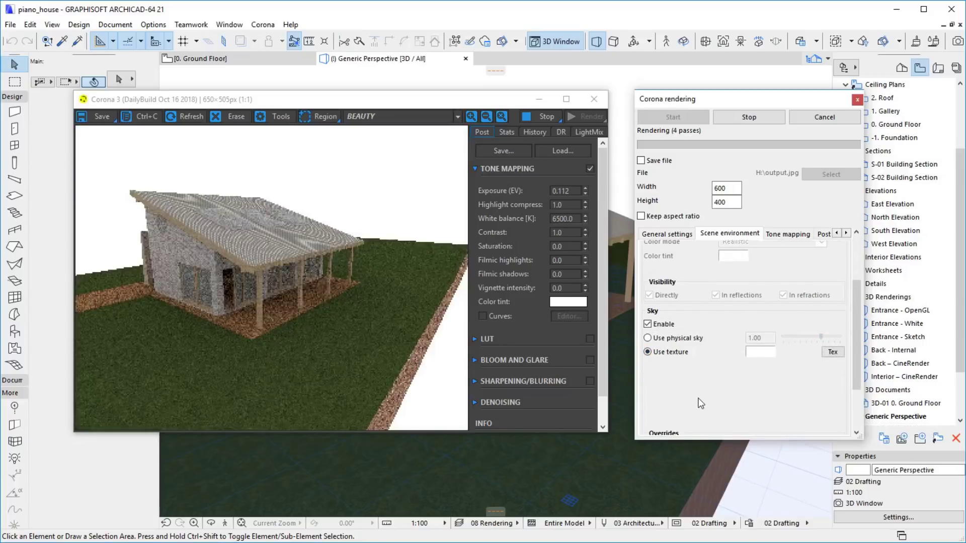
# - Load noon_grass_4k.hdr as the bitmap sky texture
pyautogui.click(832, 353)
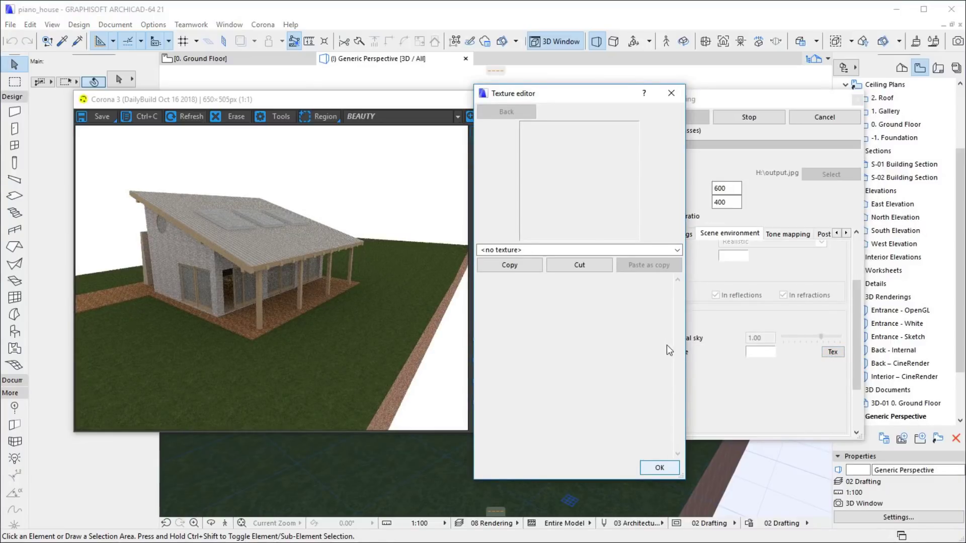
pyautogui.click(592, 252)
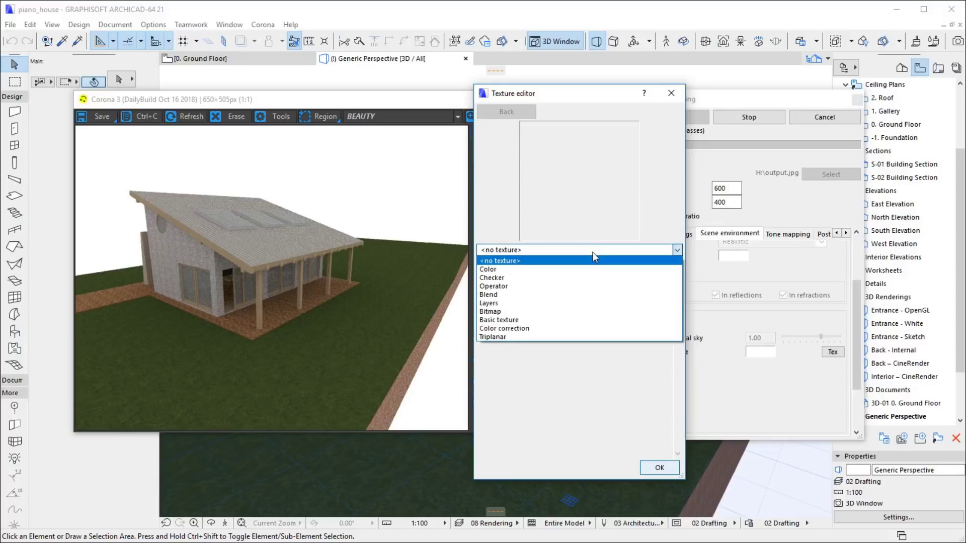
pyautogui.click(572, 311)
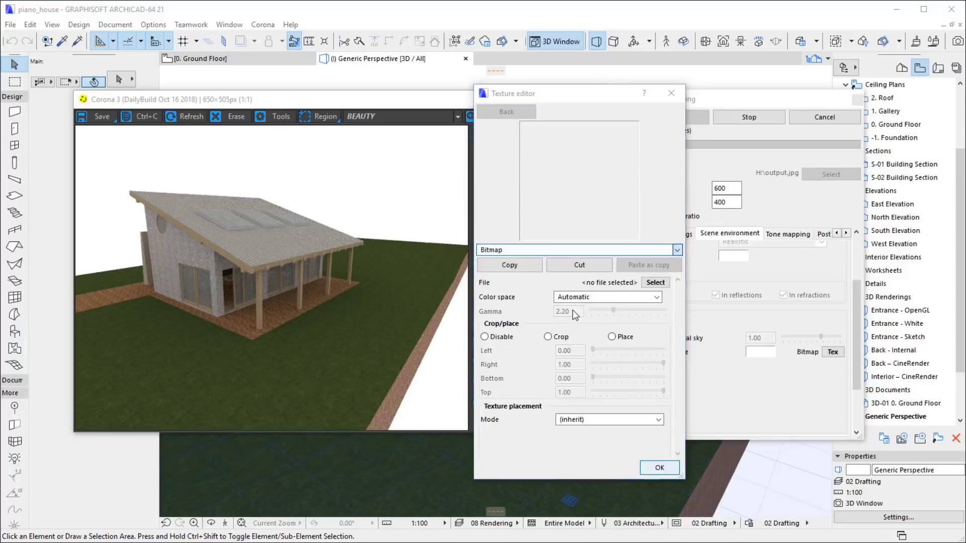
pyautogui.doubleClick(772, 286)
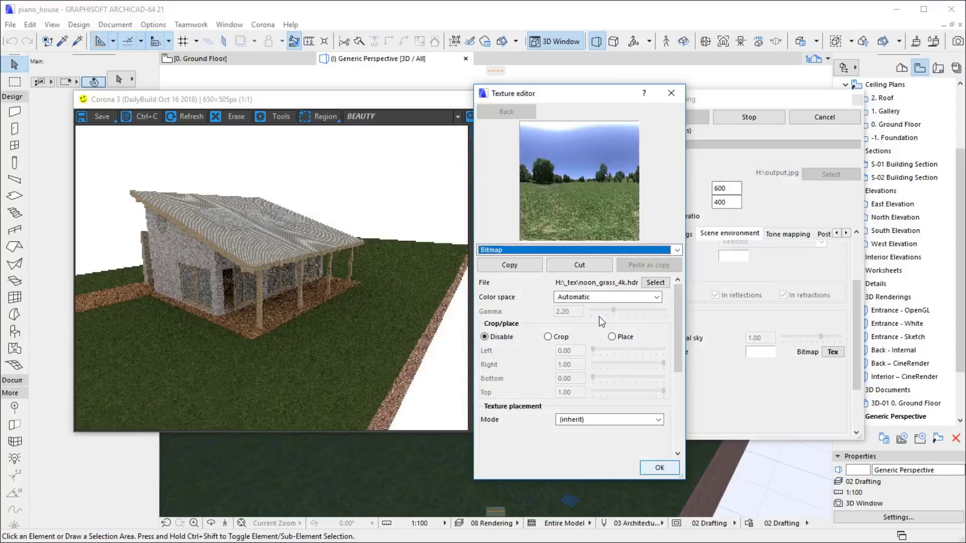
pyautogui.click(659, 466)
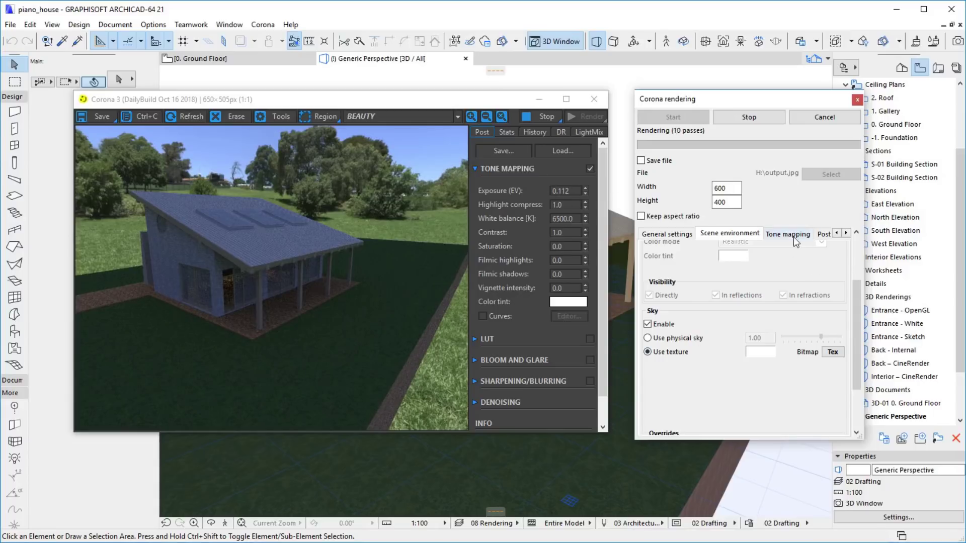
# - Raise the tone mapping exposure from 0.11 to 2.52 EV
pyautogui.click(787, 234)
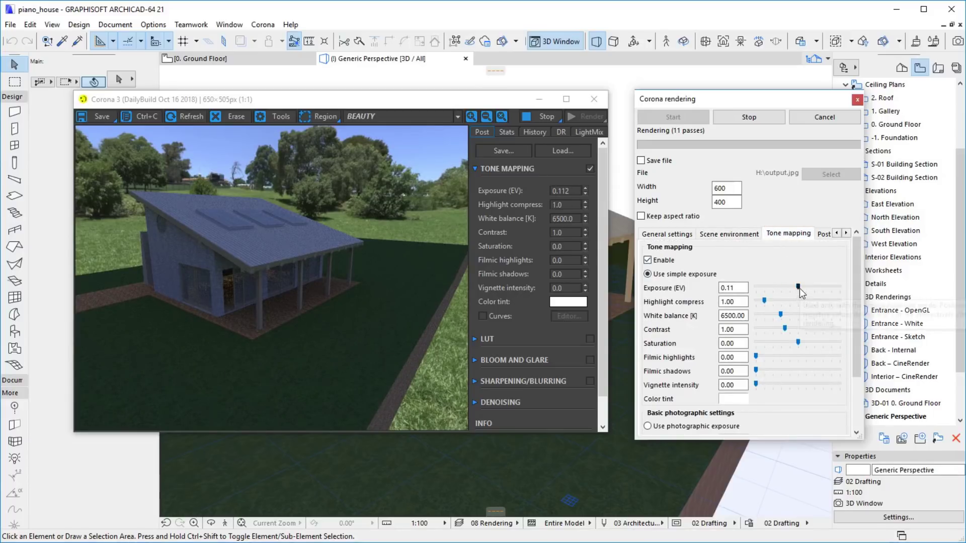
pyautogui.moveTo(796, 287); pyautogui.dragTo(810, 287)
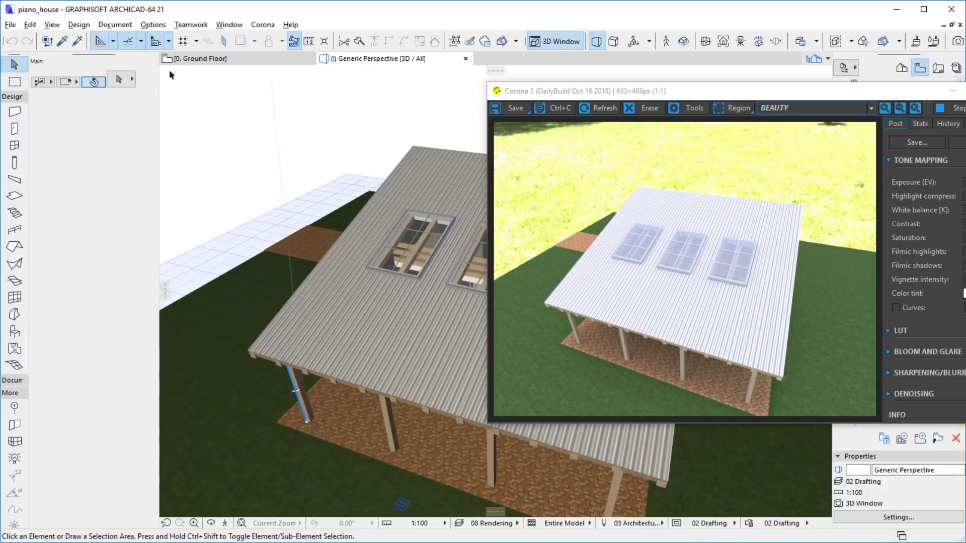
# - Open Surface Settings on the Roof - Corrugated Sheet Matte surface
pyautogui.click(153, 25)
pyautogui.moveTo(177, 43)
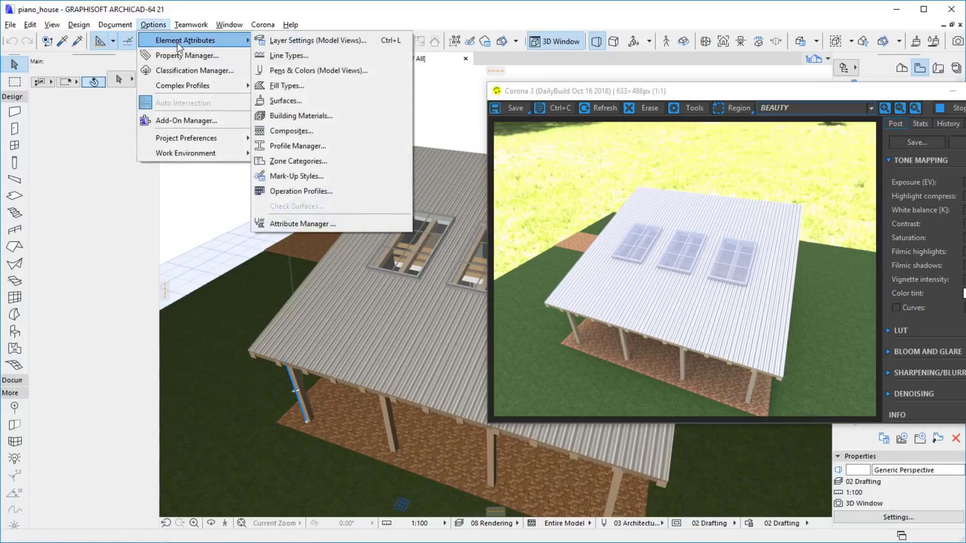
pyautogui.click(310, 101)
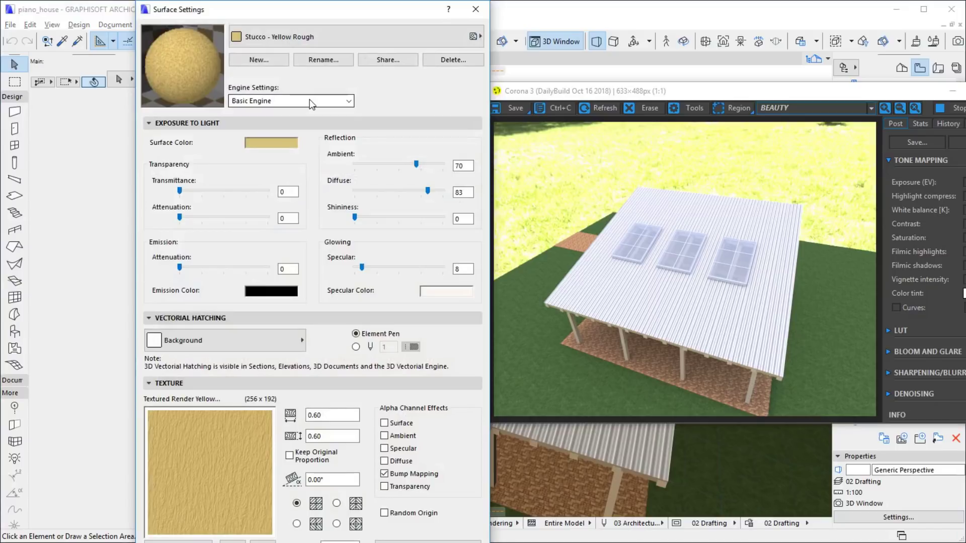
pyautogui.click(338, 37)
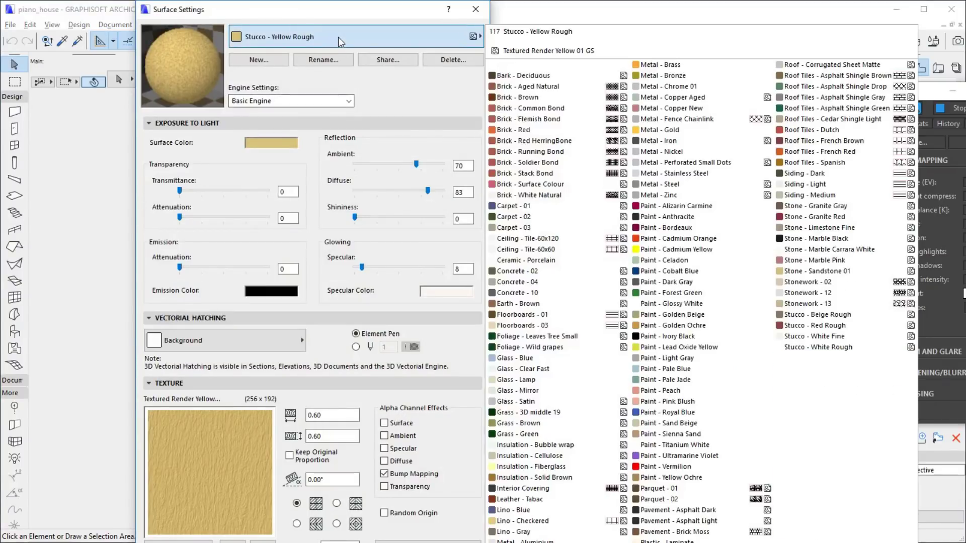
pyautogui.click(835, 65)
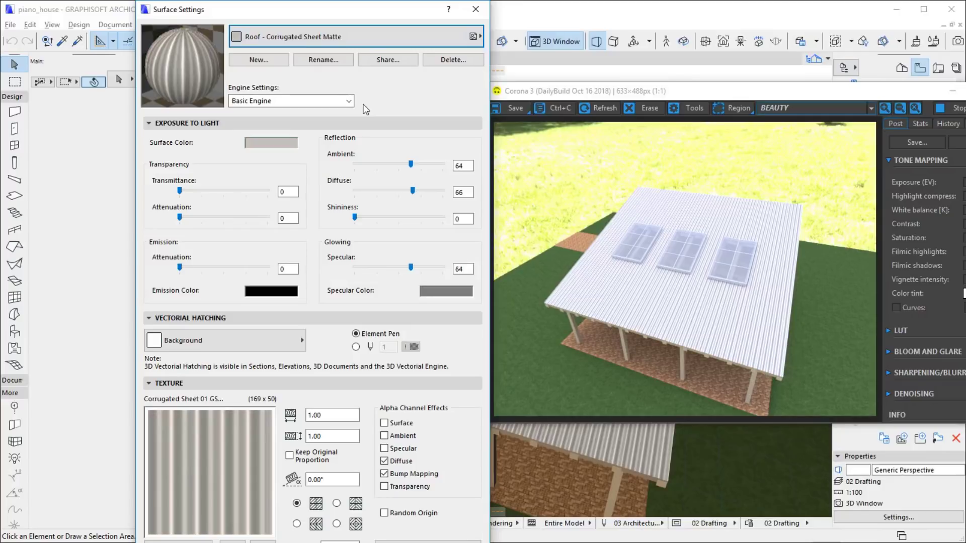
# - Switch the roof surface to Corona Renderer settings with diffuse level 0.50
pyautogui.click(314, 100)
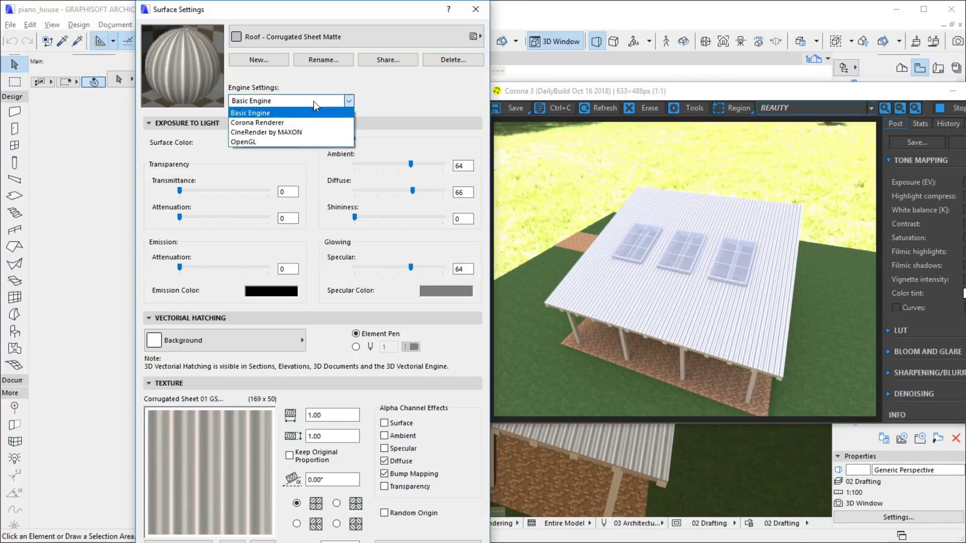
pyautogui.click(304, 122)
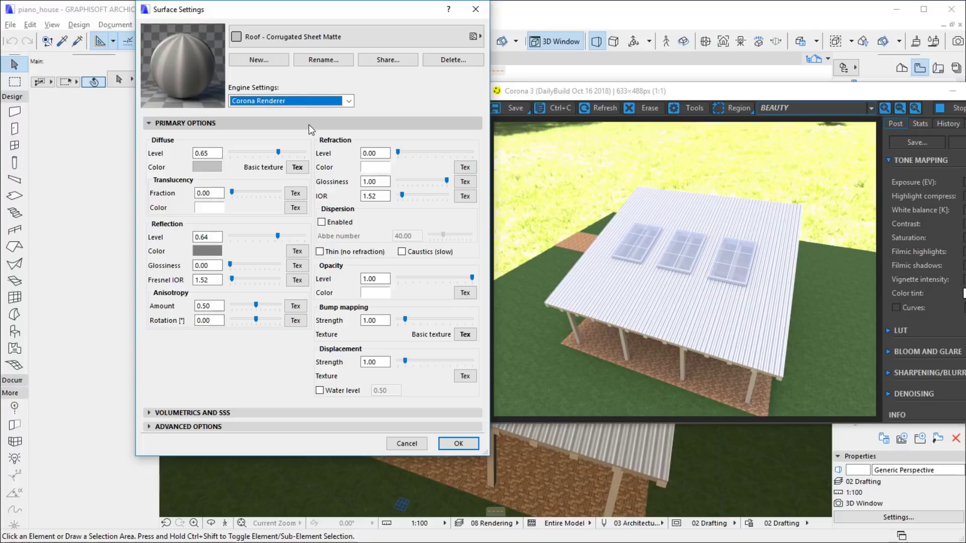
pyautogui.moveTo(278, 152); pyautogui.dragTo(249, 152)
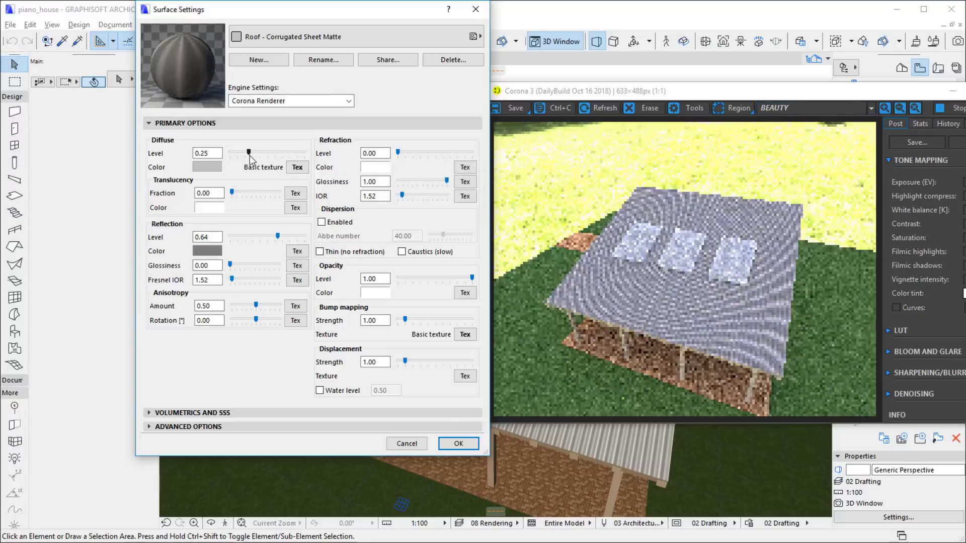
pyautogui.moveTo(250, 156); pyautogui.dragTo(267, 154)
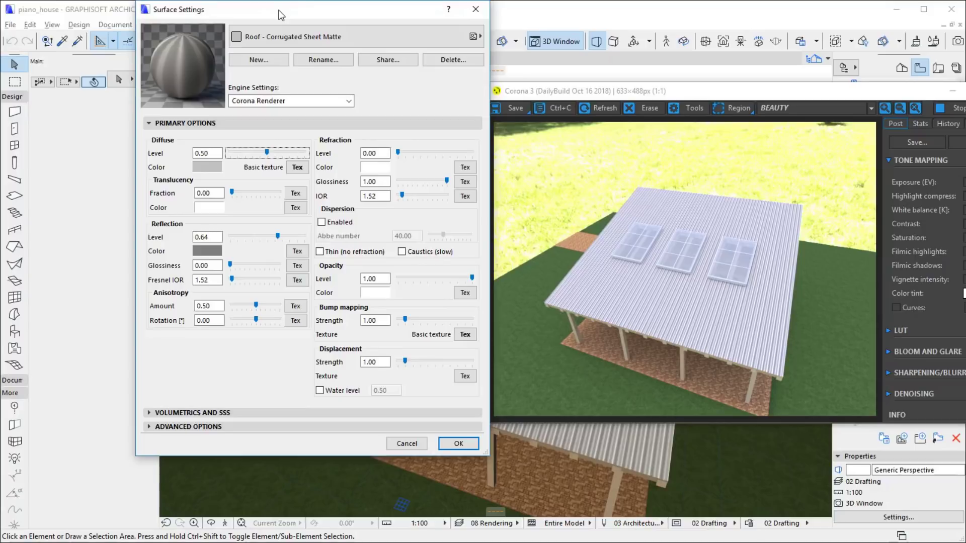
# - Change the roof's diffuse colour texture to Checker
pyautogui.click(297, 167)
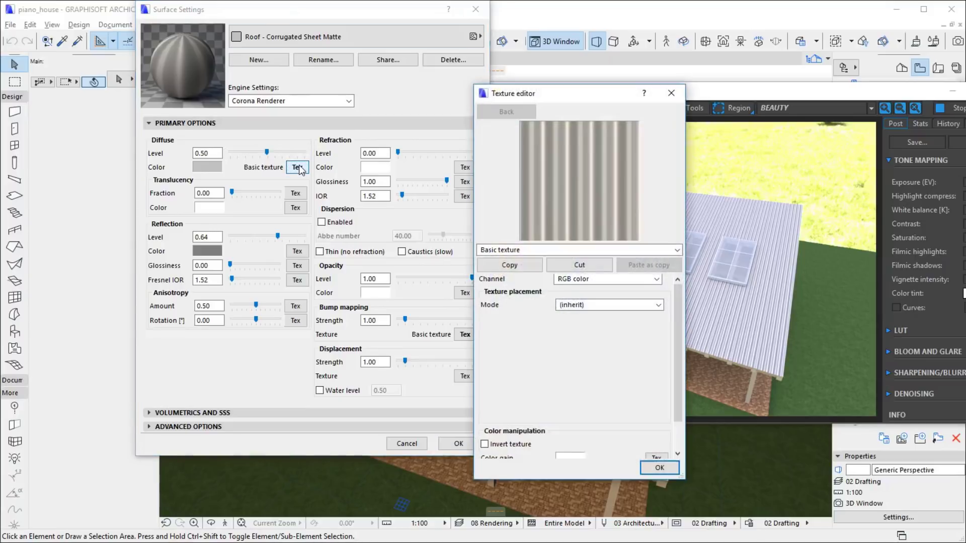
pyautogui.moveTo(527, 98); pyautogui.dragTo(391, 86)
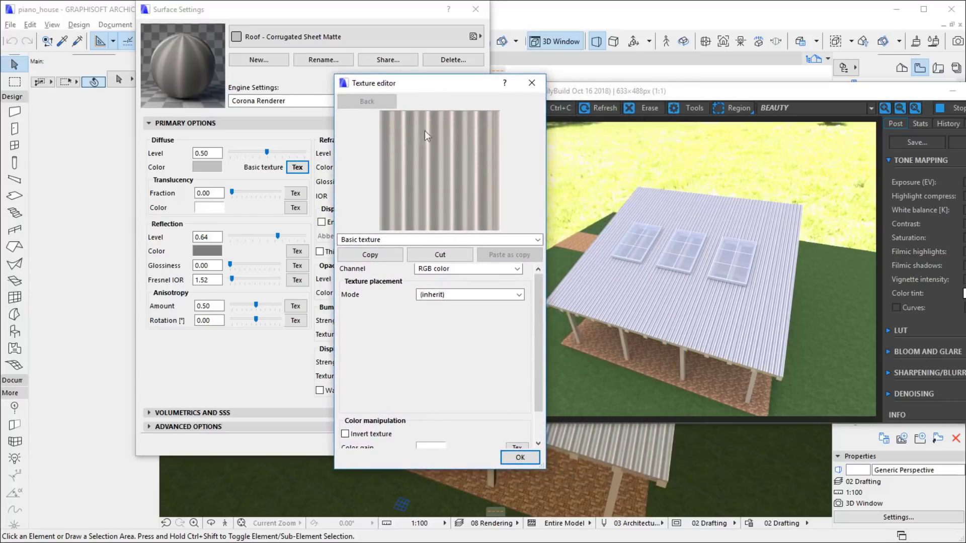
pyautogui.click(397, 240)
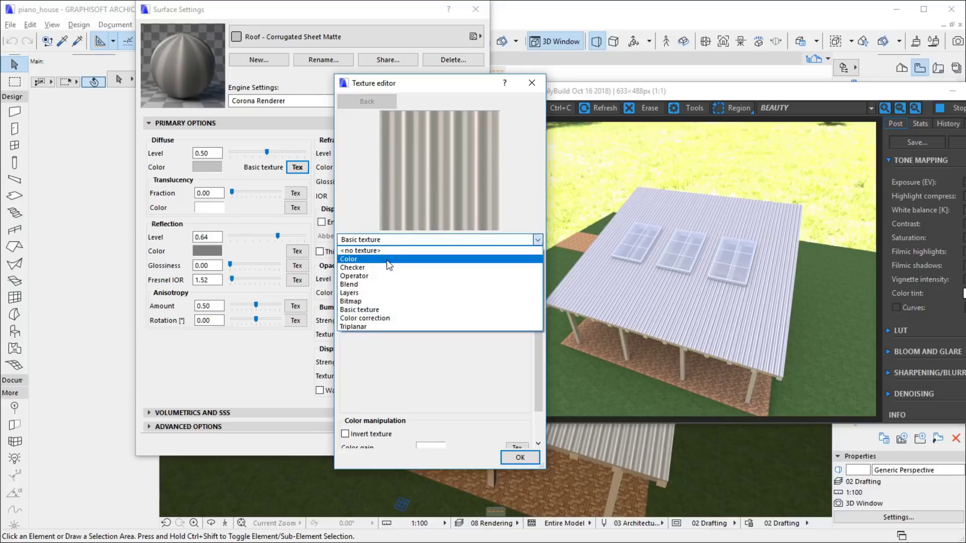
pyautogui.click(386, 267)
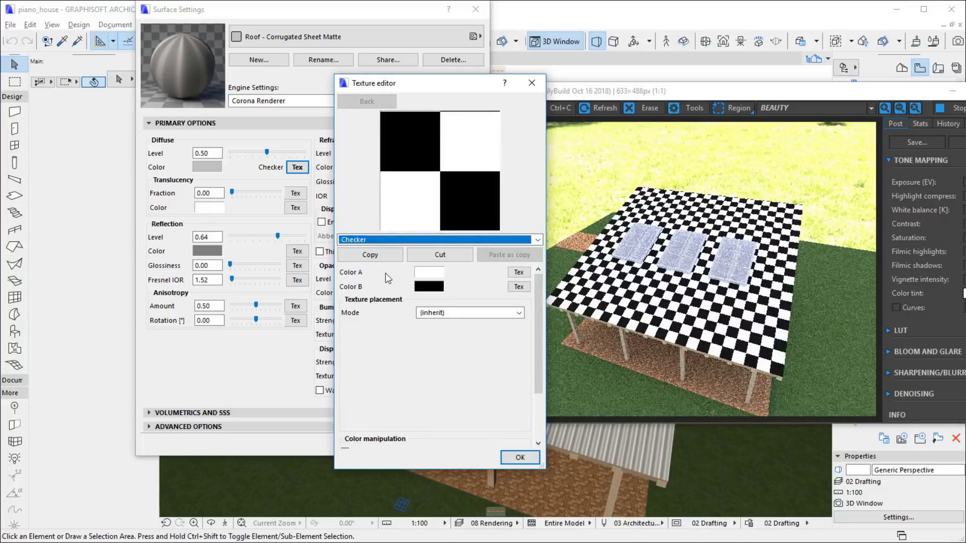
# - Set the checker's Color A to orange-red
pyautogui.click(424, 274)
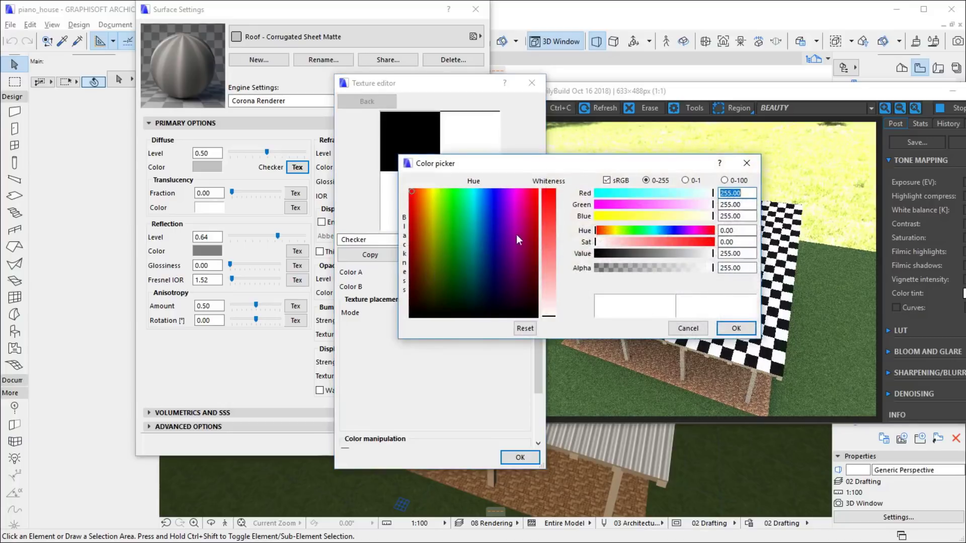
pyautogui.click(552, 204)
pyautogui.click(416, 192)
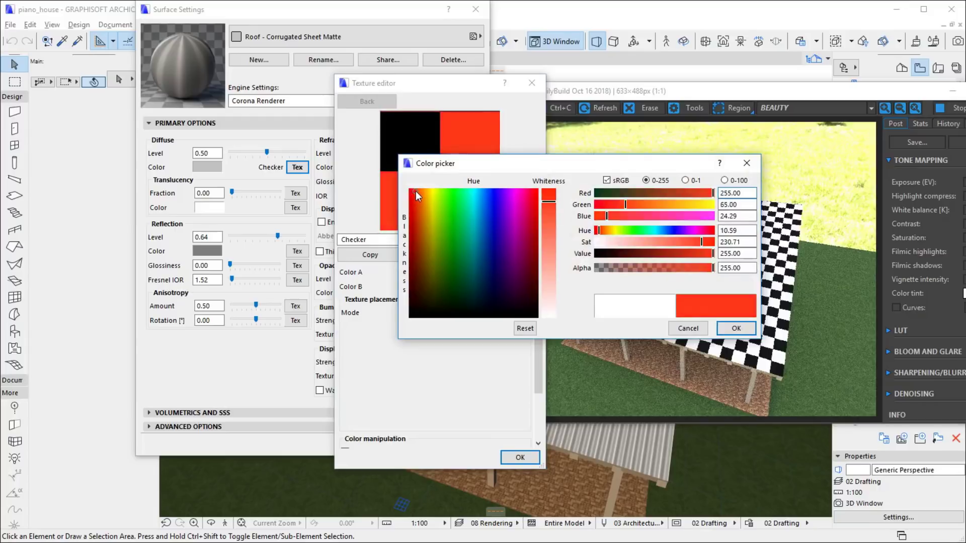
pyautogui.click(736, 328)
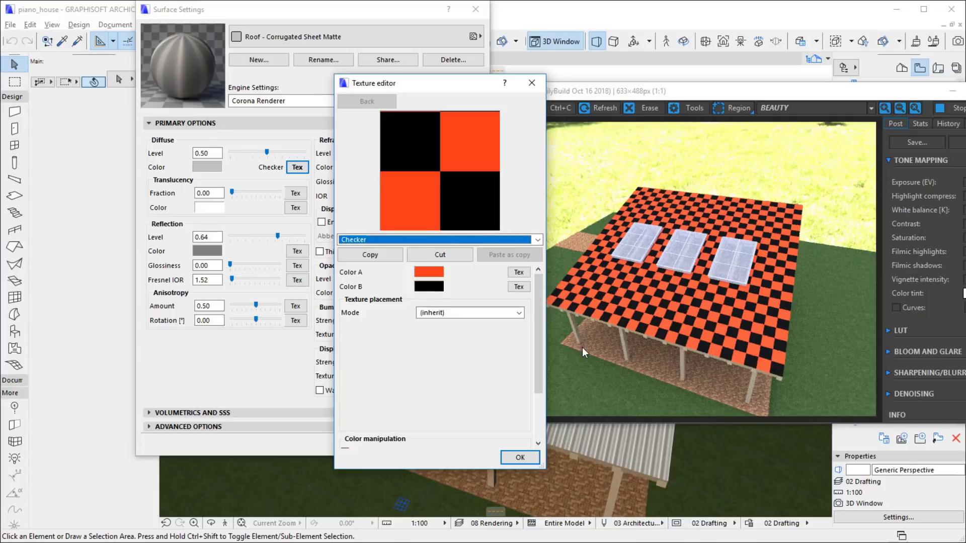
pyautogui.click(237, 8)
# - Preview the roof material on a cube
pyautogui.rightClick(195, 62)
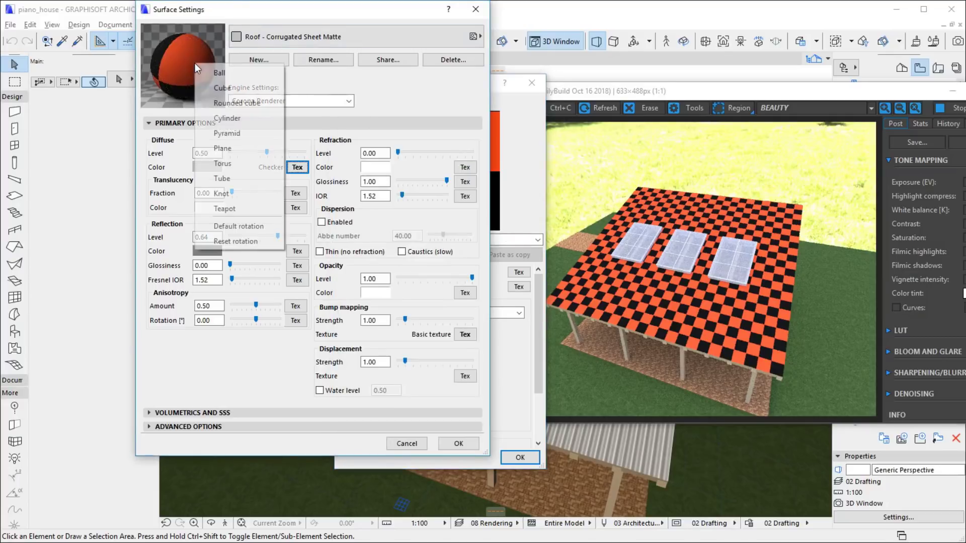
pyautogui.click(220, 89)
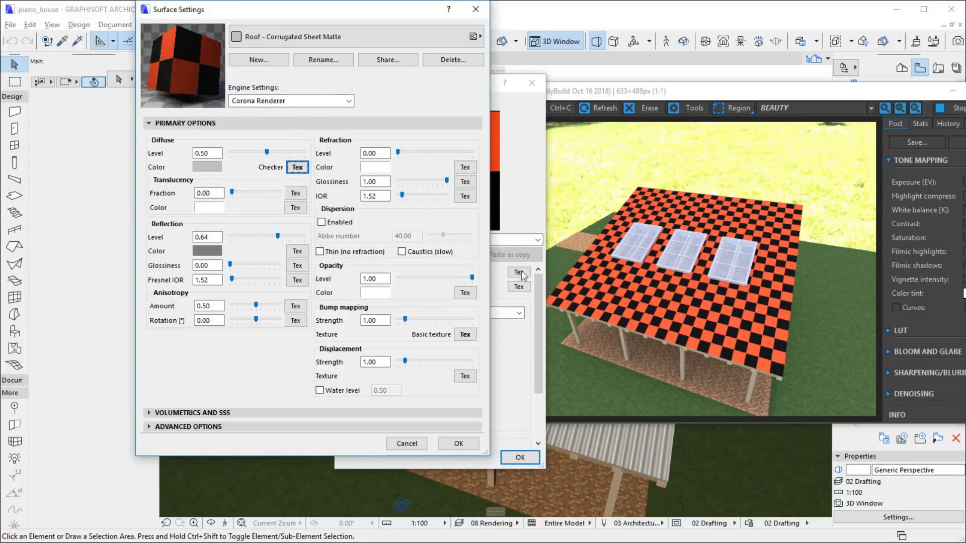
pyautogui.click(538, 209)
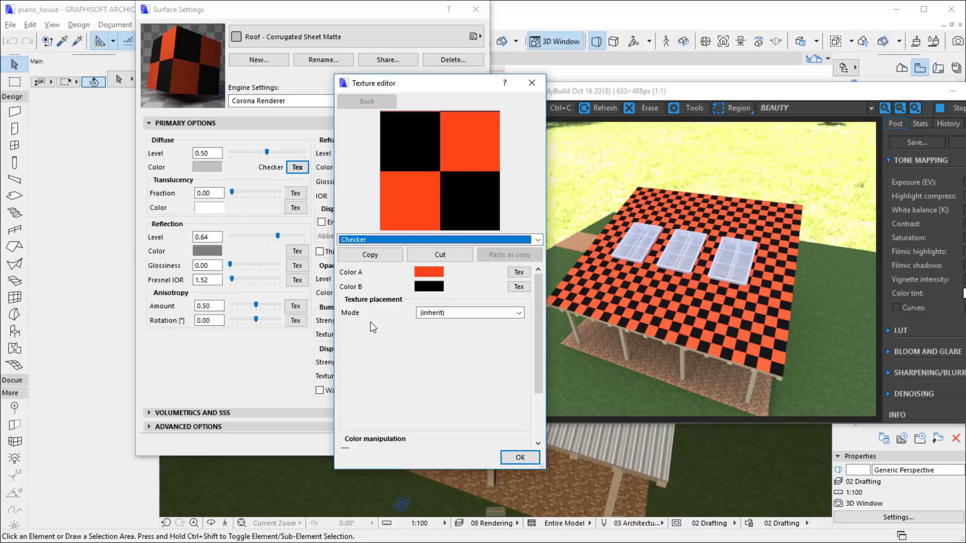
# - Place the checker by UV coordinates at size 1.60, rotated 26.19°
pyautogui.click(444, 314)
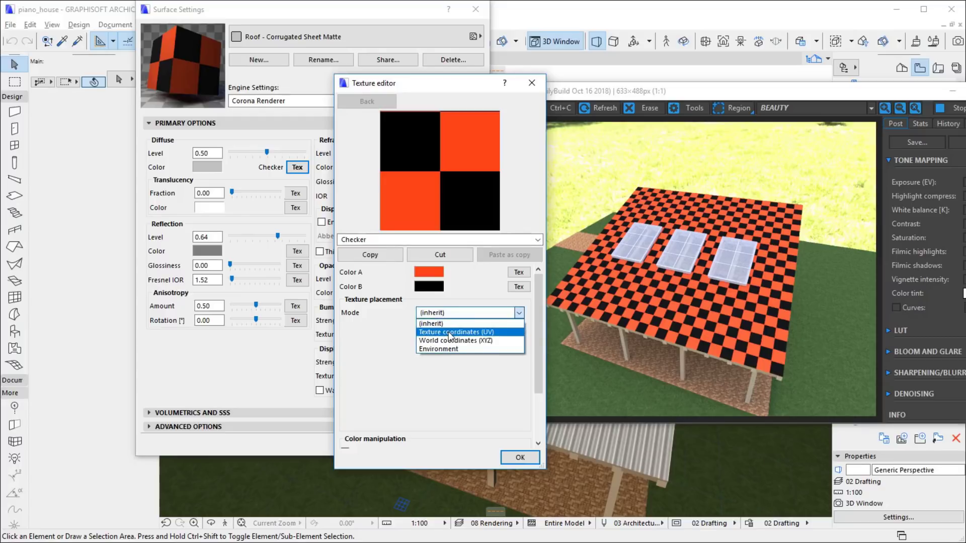
pyautogui.click(449, 332)
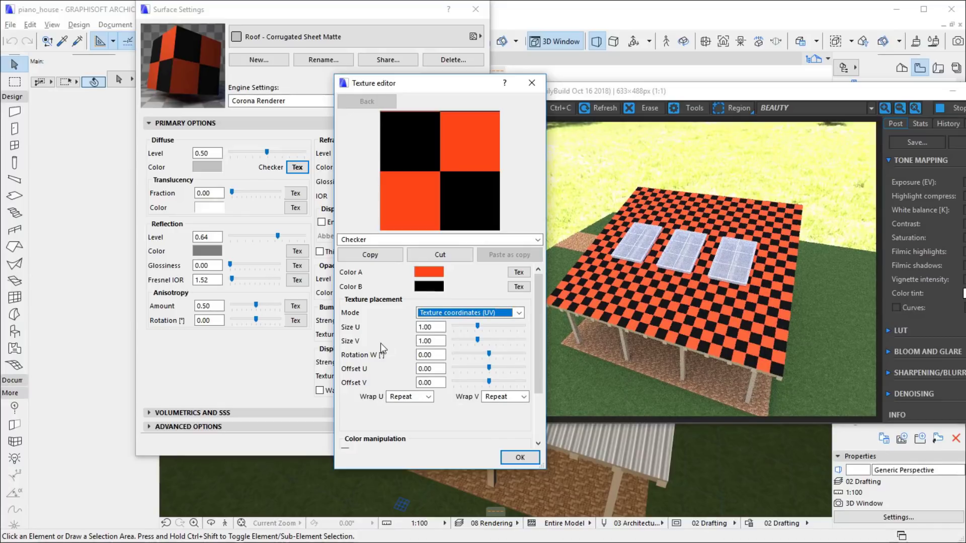
pyautogui.moveTo(478, 326); pyautogui.dragTo(481, 341)
pyautogui.moveTo(489, 357); pyautogui.dragTo(493, 355)
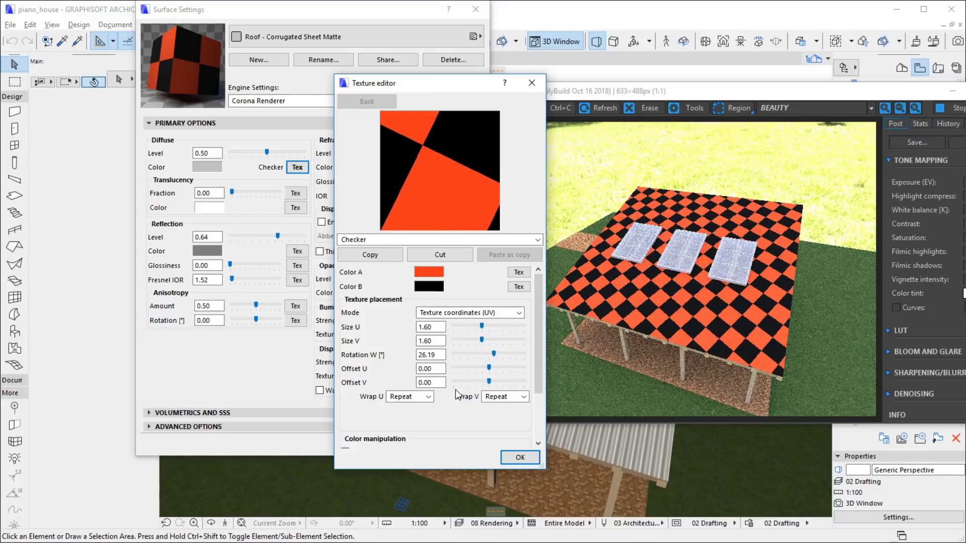
pyautogui.click(514, 457)
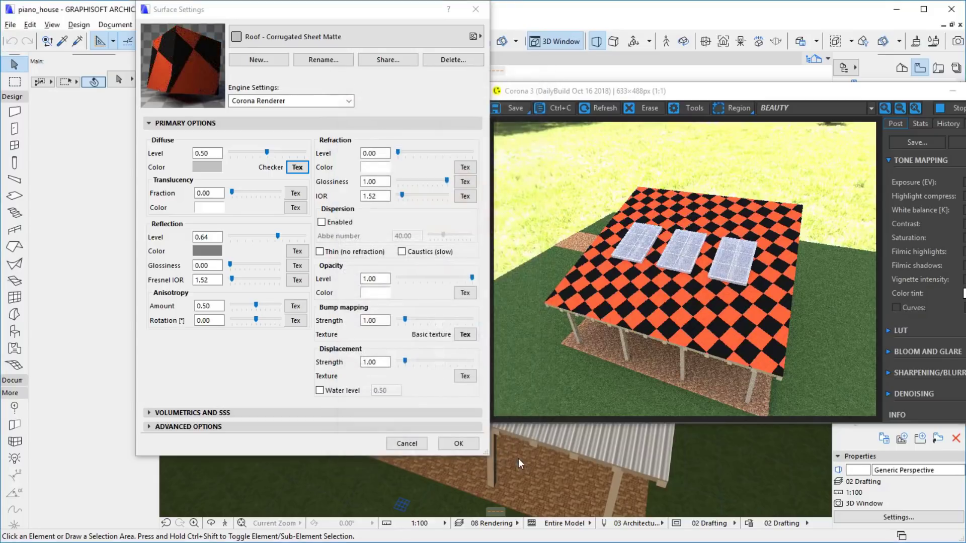
# - Keep the checker roof surface and bring up the main ARCHICAD window showing the brick wall
pyautogui.click(452, 444)
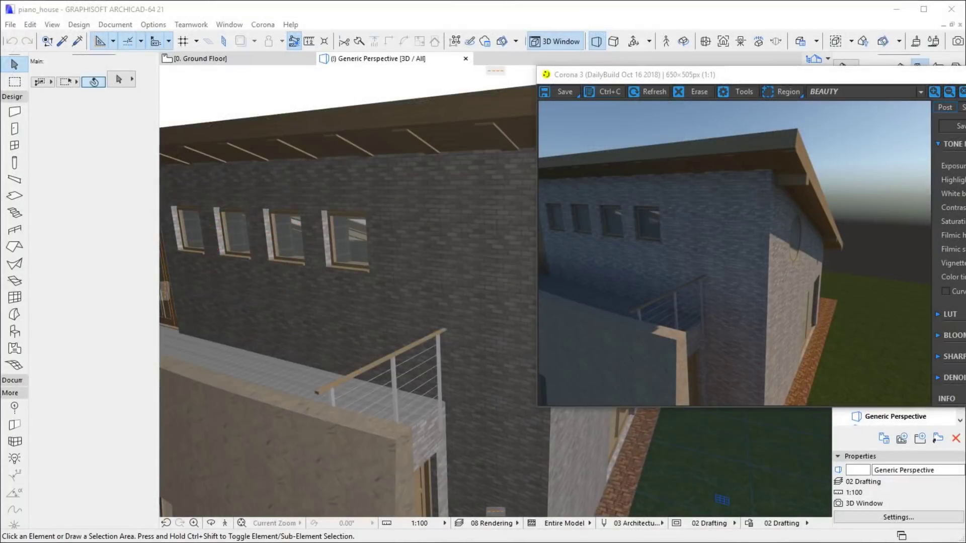
pyautogui.click(370, 15)
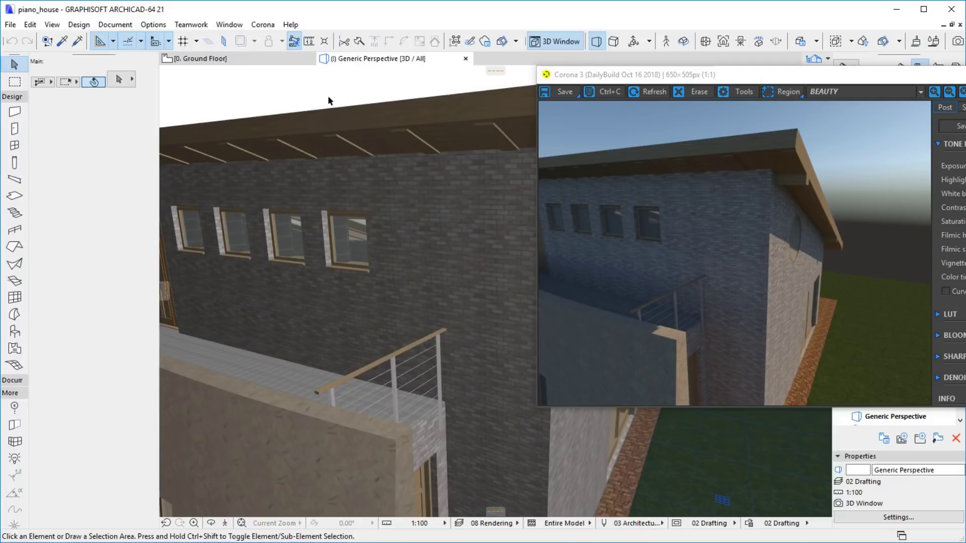
# - Open the Lamp tool's default settings dialog and reposition it on screen
pyautogui.click(13, 459)
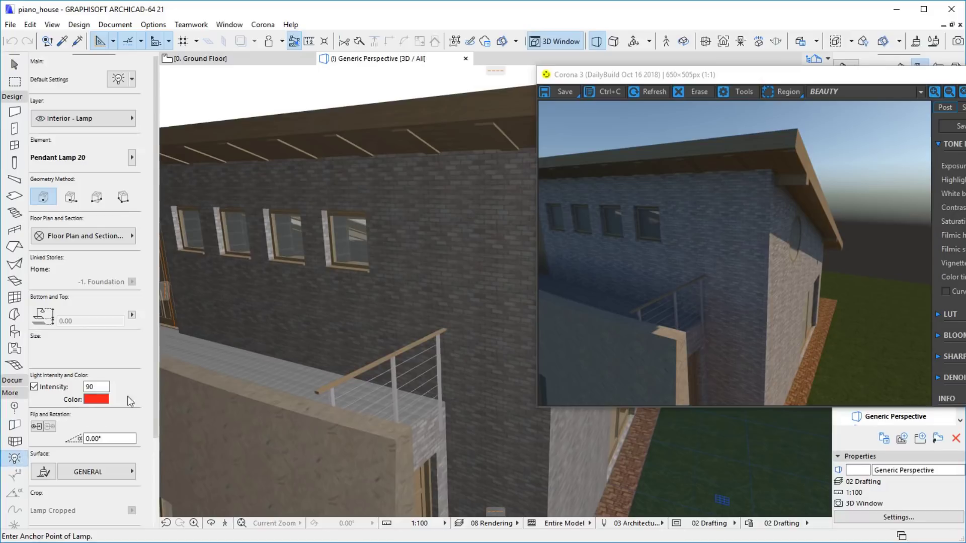
pyautogui.click(118, 79)
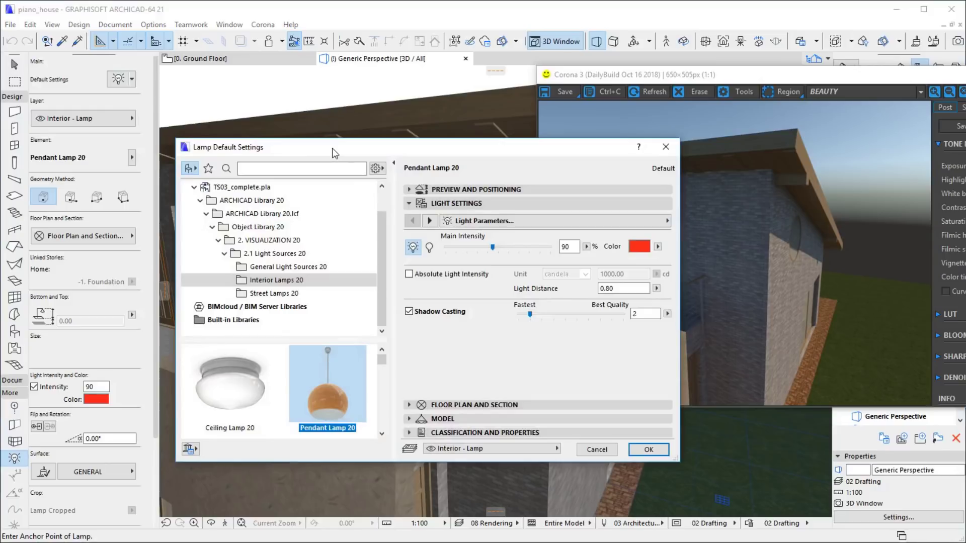
pyautogui.moveTo(332, 148); pyautogui.dragTo(306, 135)
pyautogui.moveTo(358, 232); pyautogui.dragTo(357, 202)
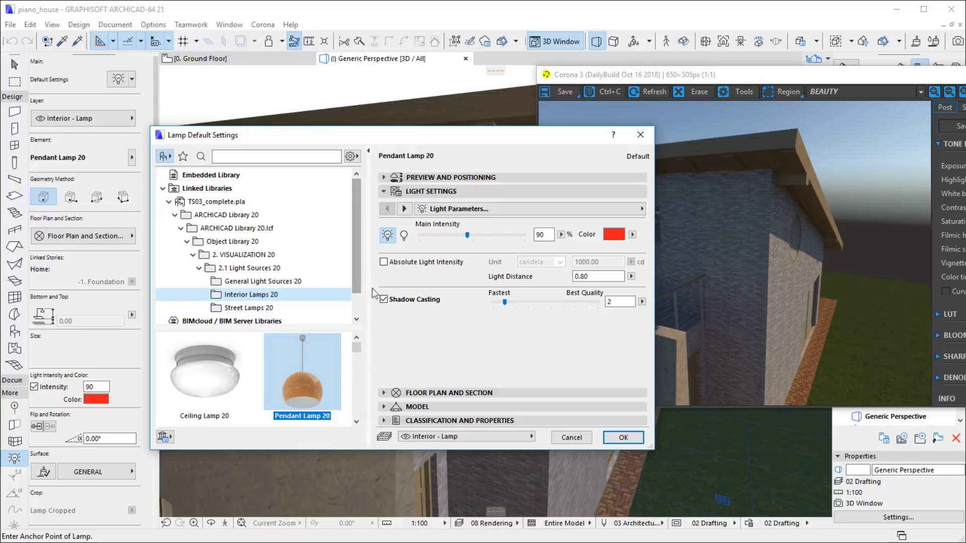
# - Add the Corona.lcf library to the project through the Library Manager
pyautogui.click(164, 437)
pyautogui.click(192, 437)
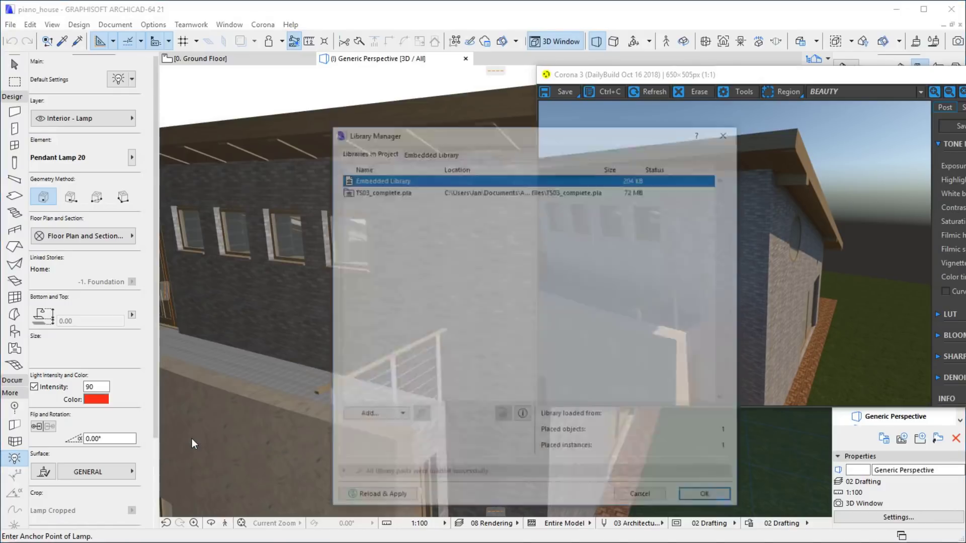
pyautogui.click(373, 417)
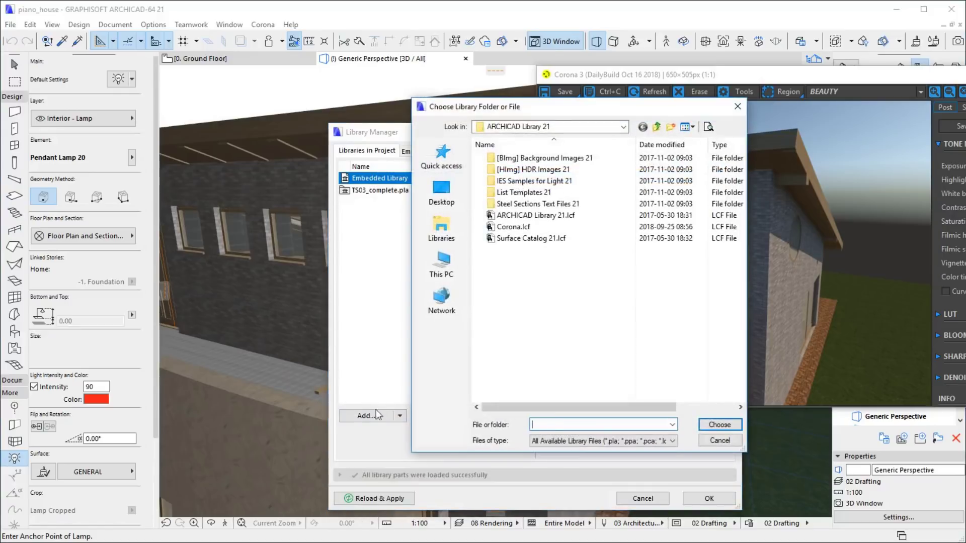
pyautogui.click(526, 227)
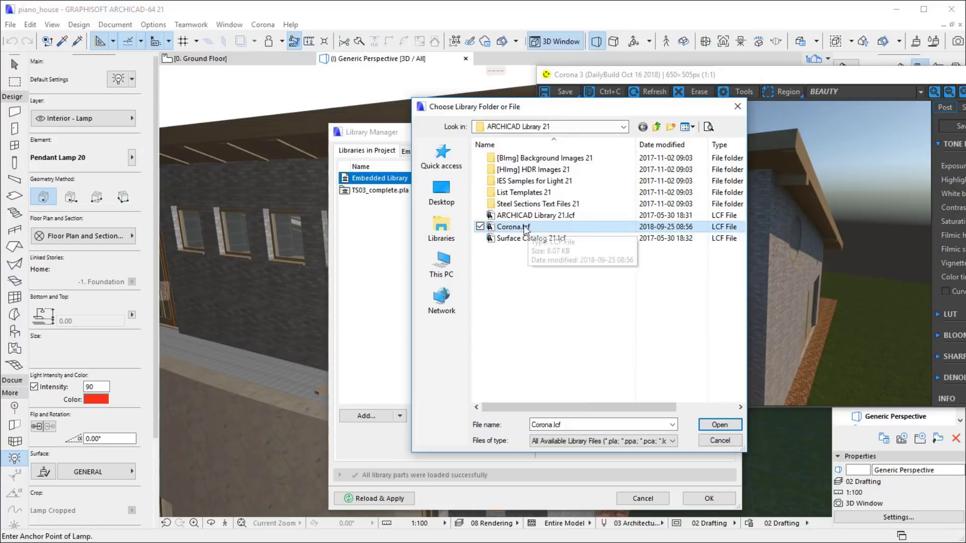
pyautogui.click(709, 425)
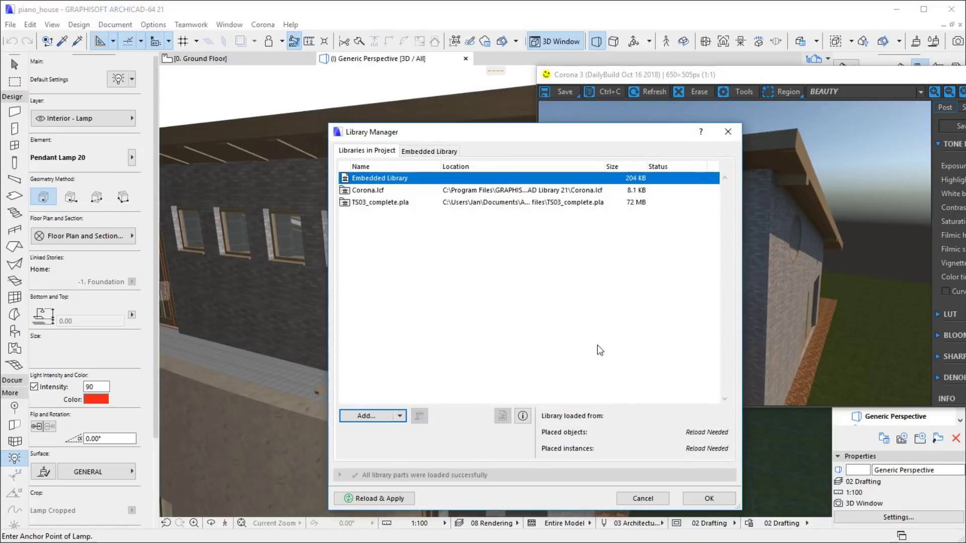
# - Reload the libraries and set Corona.lcf > Corona > CoronaLight as the default lamp
pyautogui.click(706, 499)
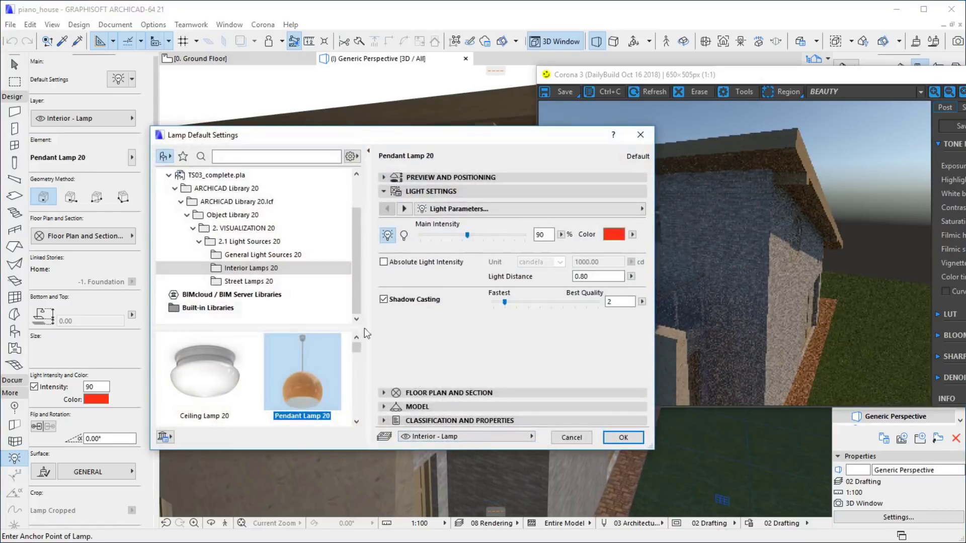
pyautogui.scroll(1, 292, 257)
pyautogui.click(227, 204)
pyautogui.click(219, 376)
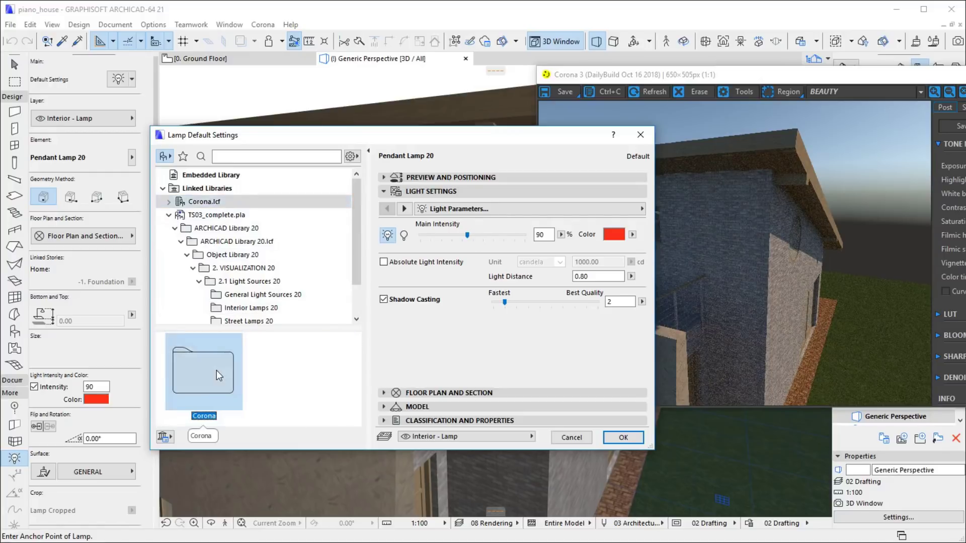
pyautogui.doubleClick(219, 376)
pyautogui.click(206, 389)
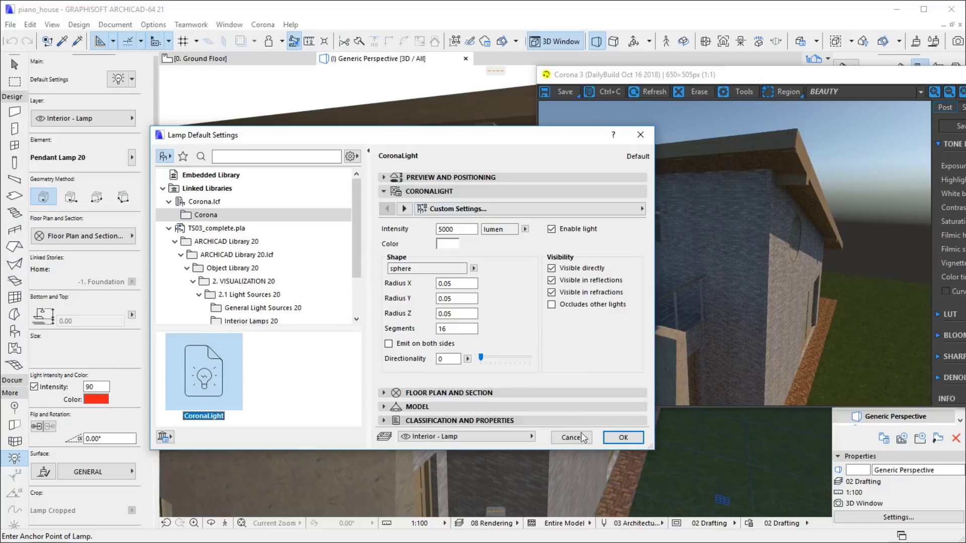
pyautogui.click(623, 438)
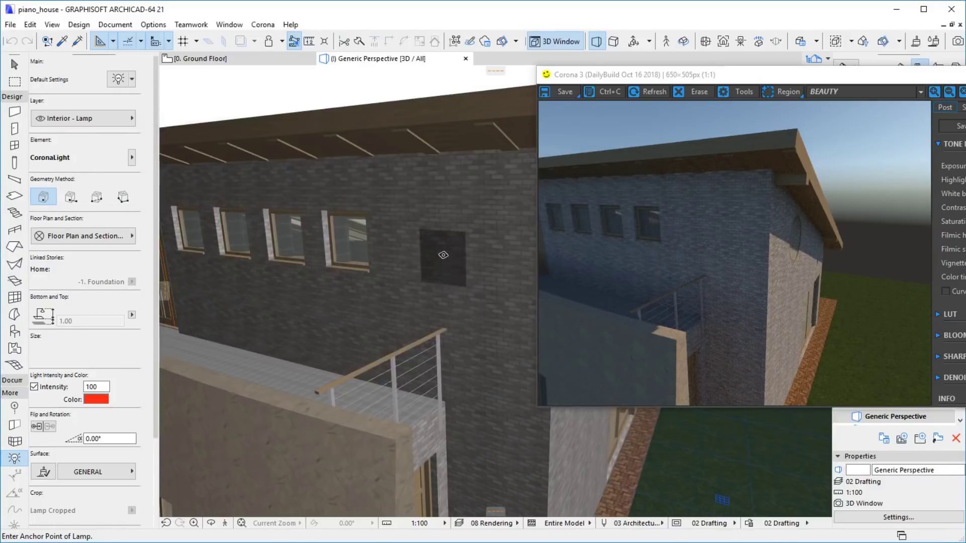
# - Place a CoronaLight on the brick wall and start a Corona render
pyautogui.click(443, 248)
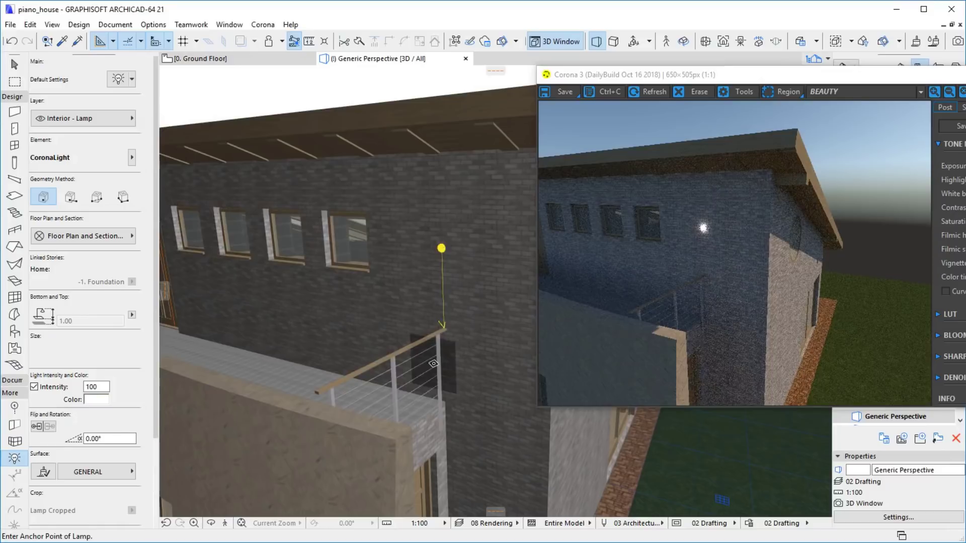
pyautogui.click(262, 24)
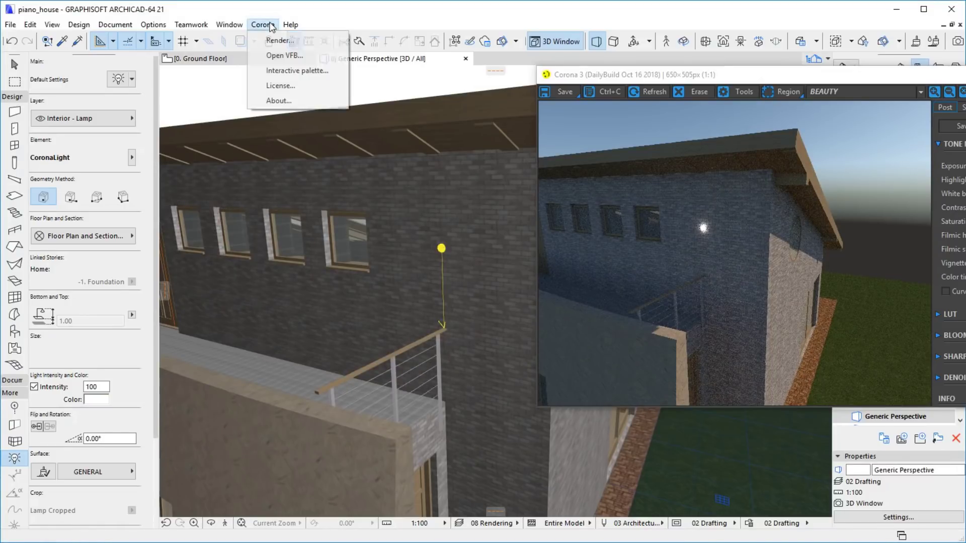
pyautogui.click(274, 40)
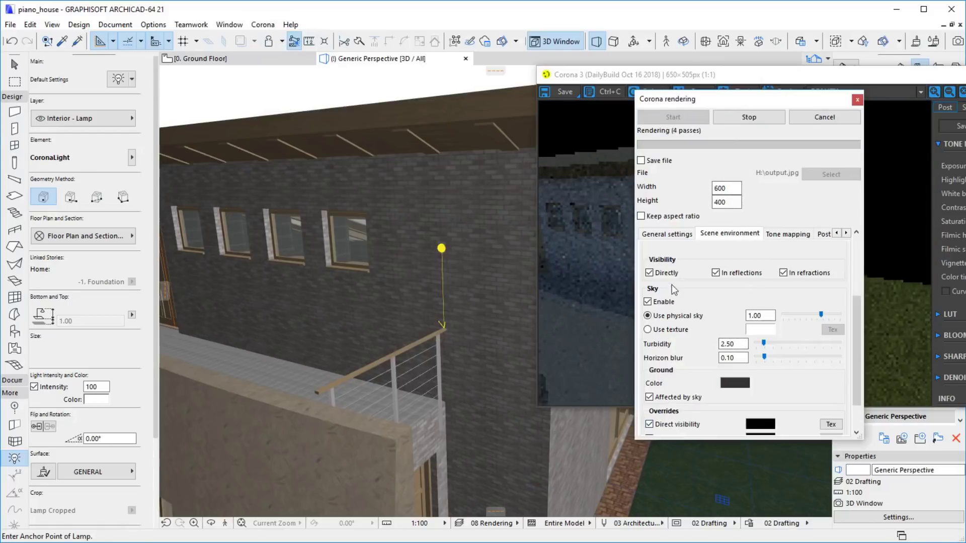
# - Disable Sky and Sun in the scene environment for a night render
pyautogui.click(666, 301)
pyautogui.scroll(3, 690, 298)
pyautogui.click(647, 260)
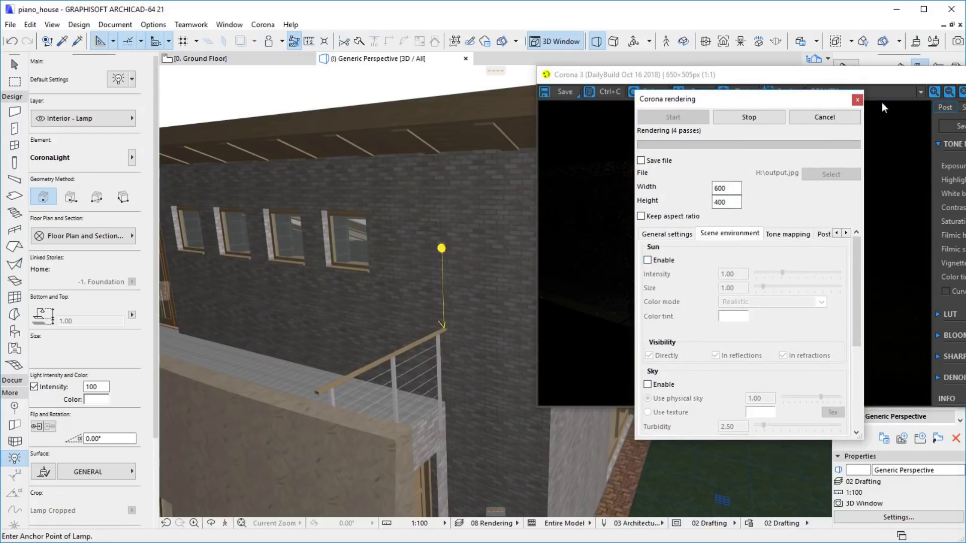
pyautogui.click(857, 100)
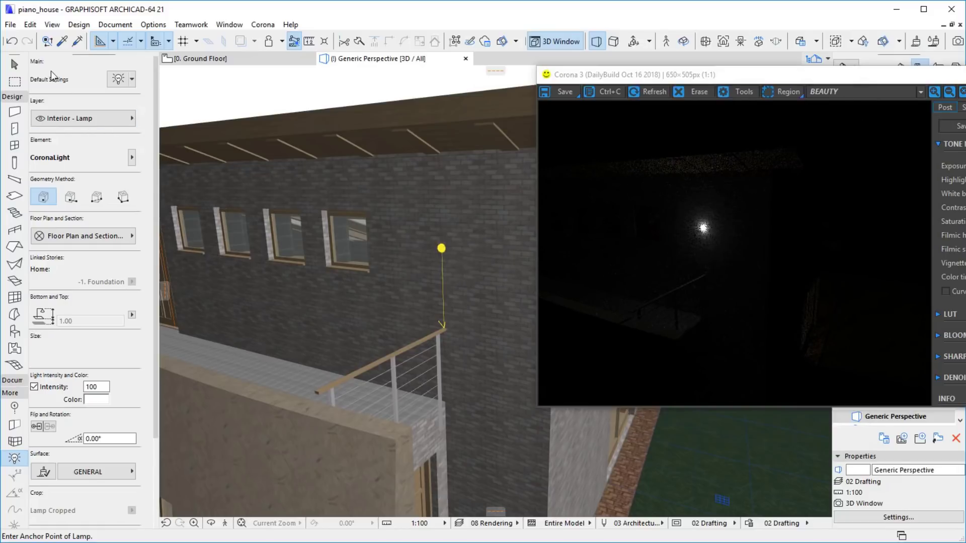
# - Select the CoronaLight and move it lower on the brick wall
pyautogui.click(16, 65)
pyautogui.scroll(4, 461, 282)
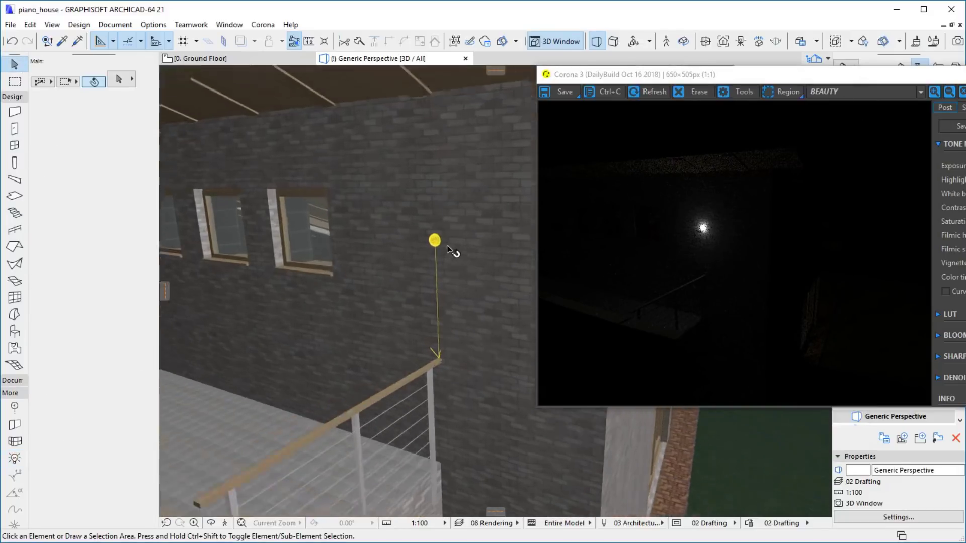
pyautogui.click(420, 235)
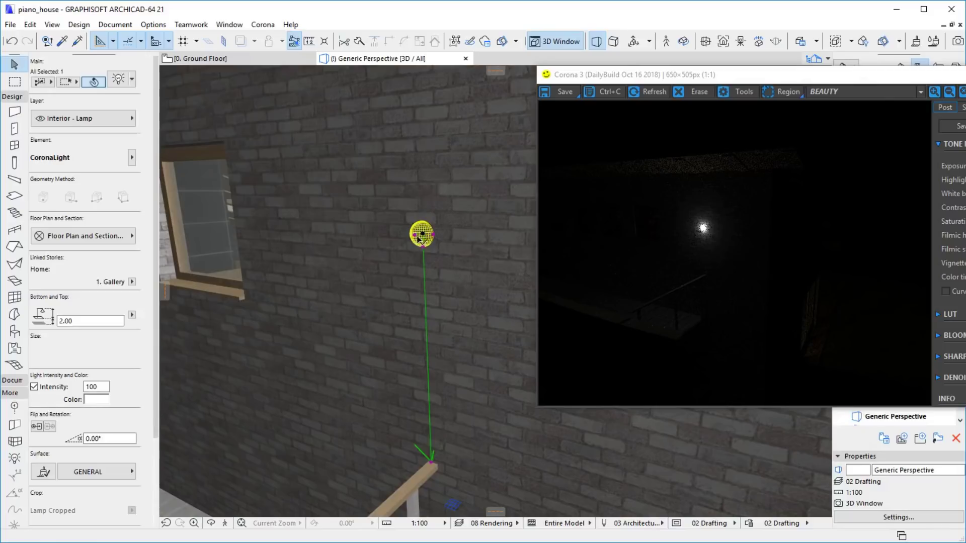
pyautogui.click(422, 235)
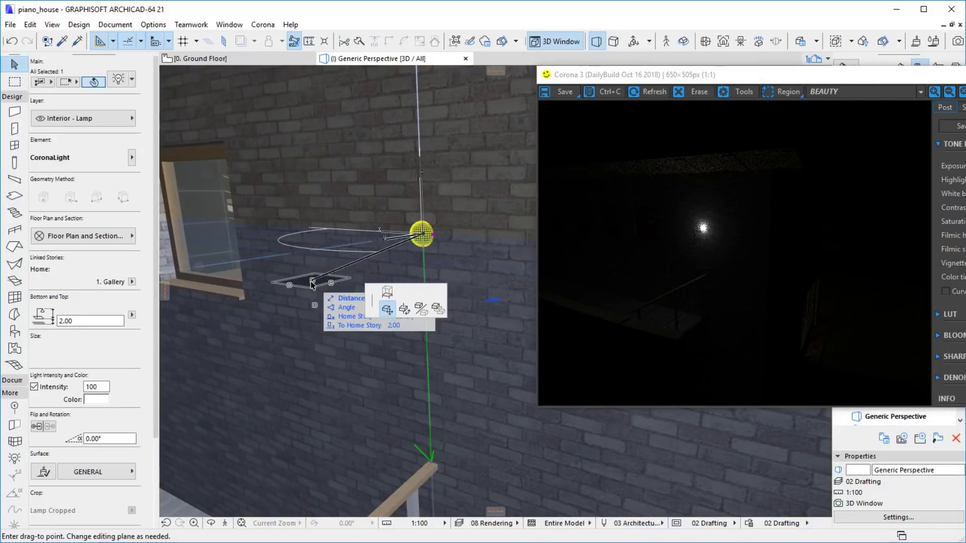
pyautogui.click(398, 304)
pyautogui.click(309, 284)
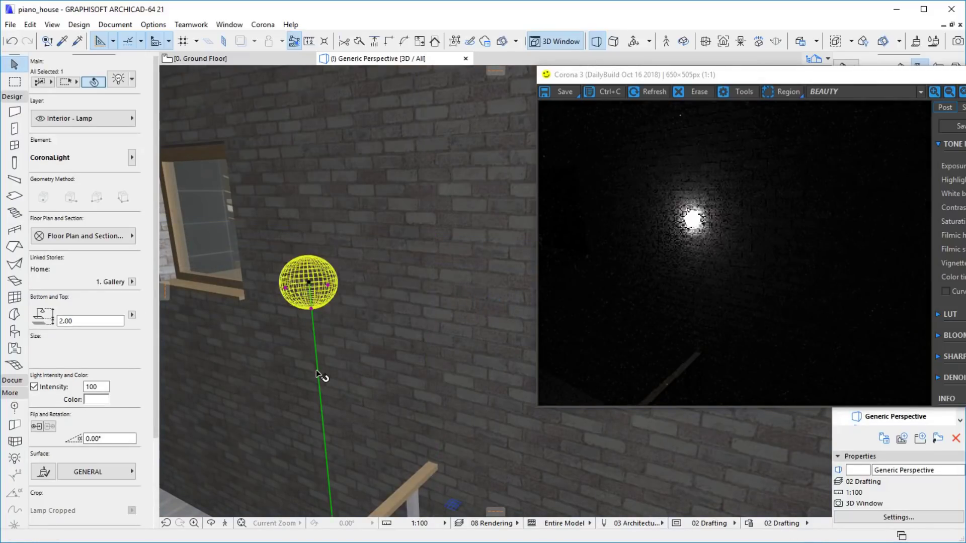
# - Resize the lamp's radius into a wider, flattened ellipsoid and orbit the view
pyautogui.click(329, 288)
pyautogui.click(384, 345)
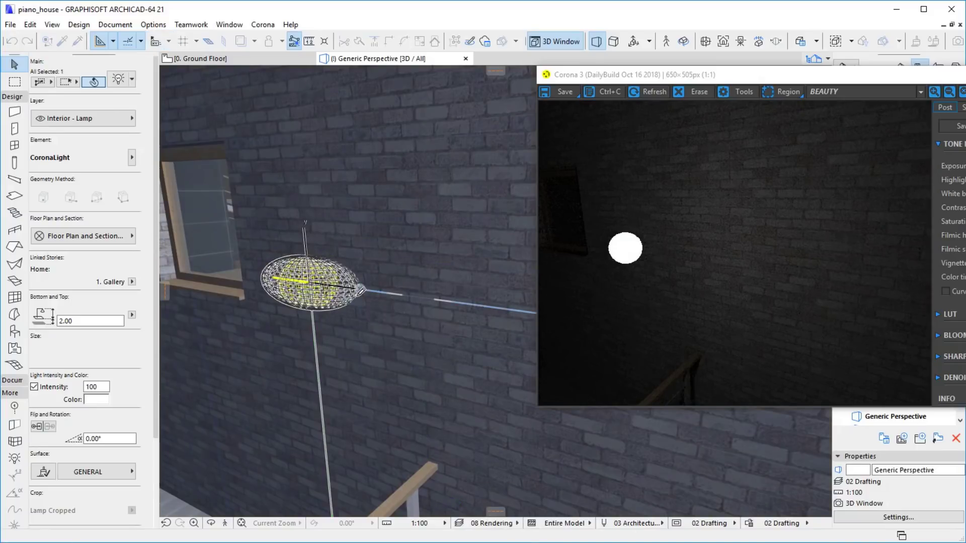
pyautogui.click(338, 313)
pyautogui.keyDown('shift'); pyautogui.moveTo(338, 349); pyautogui.dragTo(345, 360, button='middle'); pyautogui.keyUp('shift')
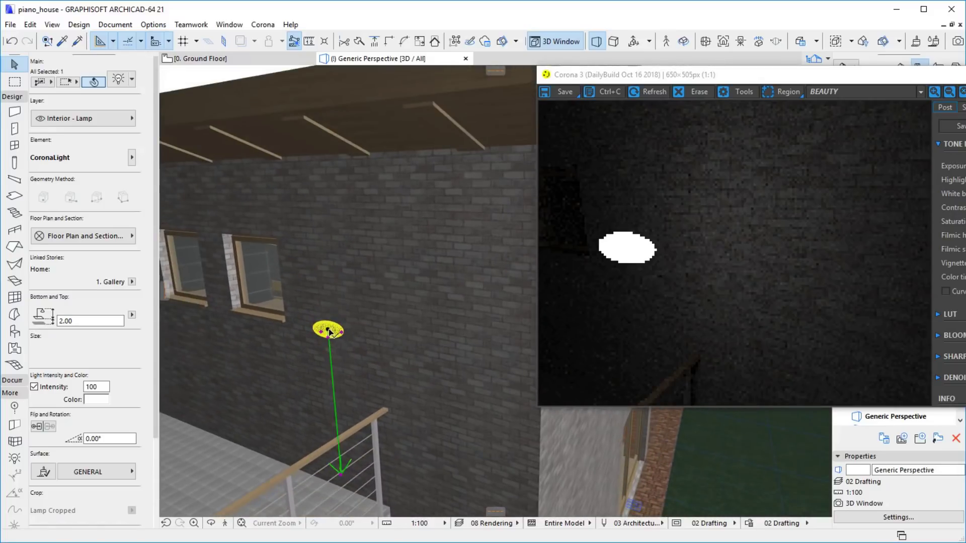
# - Set the CoronaLight intensity to 50000 lumen, then reopen its settings to the Shape list
pyautogui.click(119, 79)
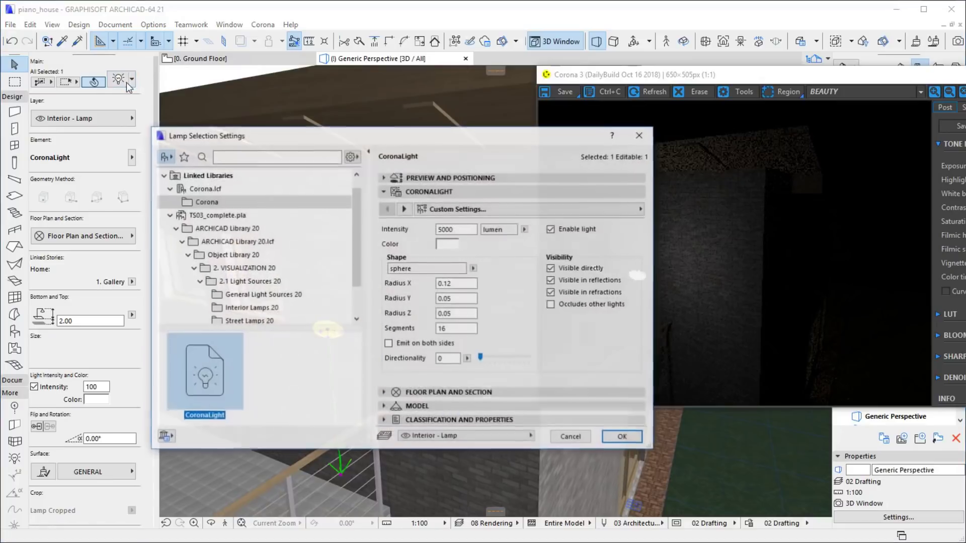
pyautogui.doubleClick(453, 229)
pyautogui.write('5000')
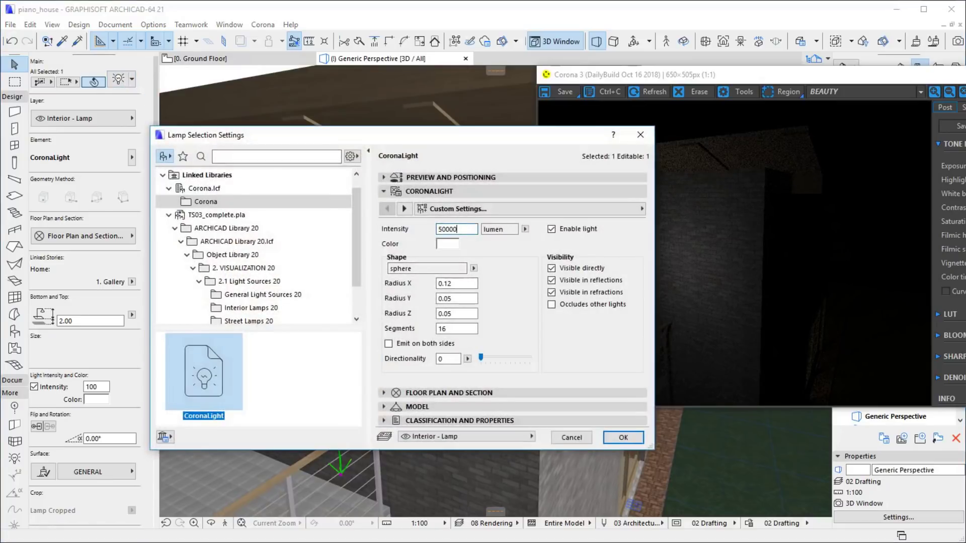
pyautogui.click(623, 437)
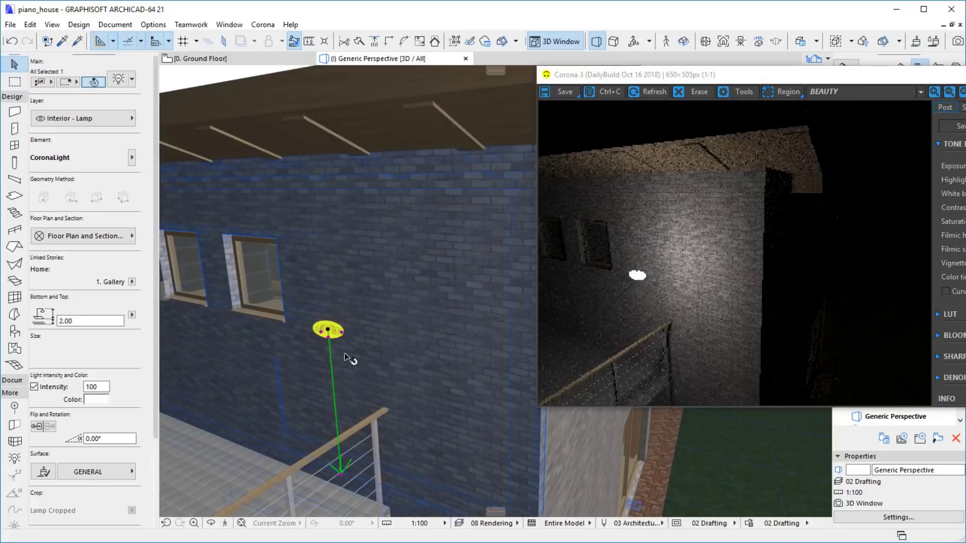
pyautogui.hotkey('ctrl', 't')
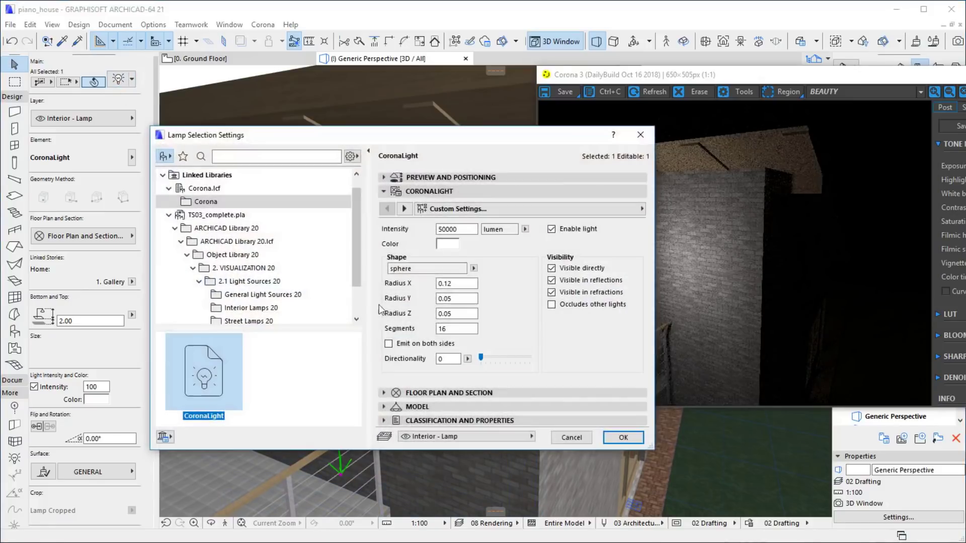
pyautogui.click(474, 268)
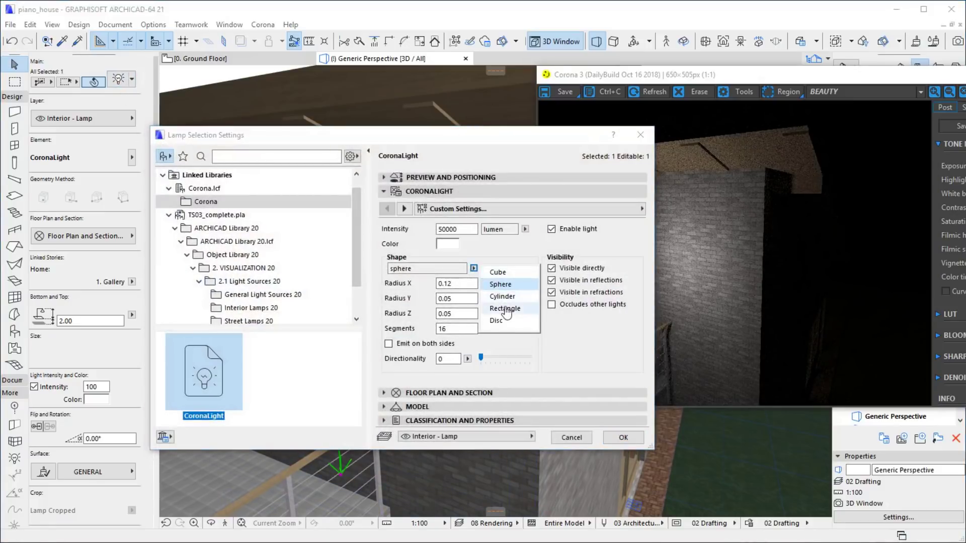